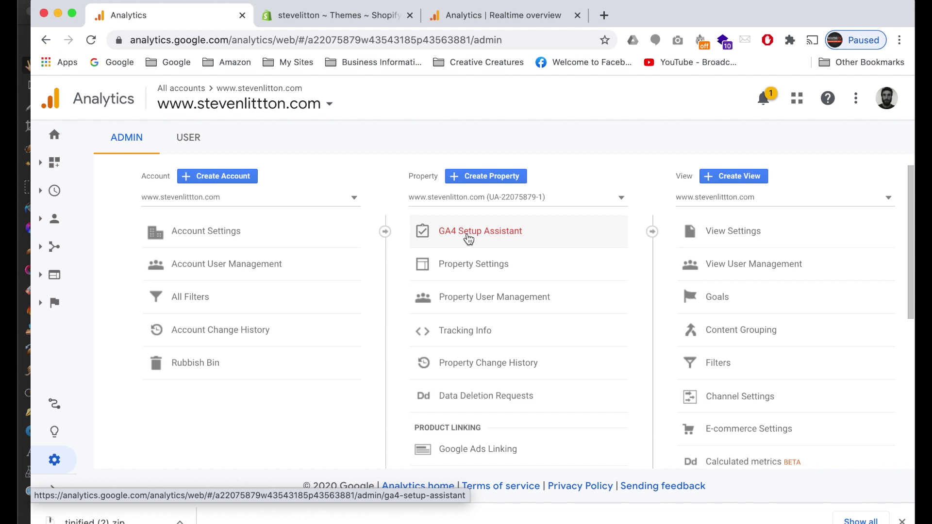
Step: Create a new Google Analytics 4 property from the existing Universal Analytics property through the GA4 Setup Assistant
left_click(468, 237)
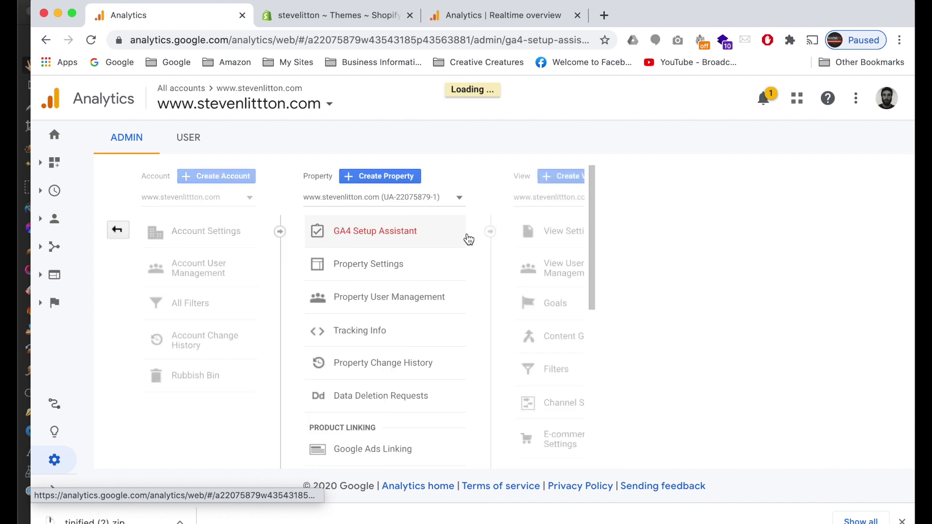
left_click(580, 398)
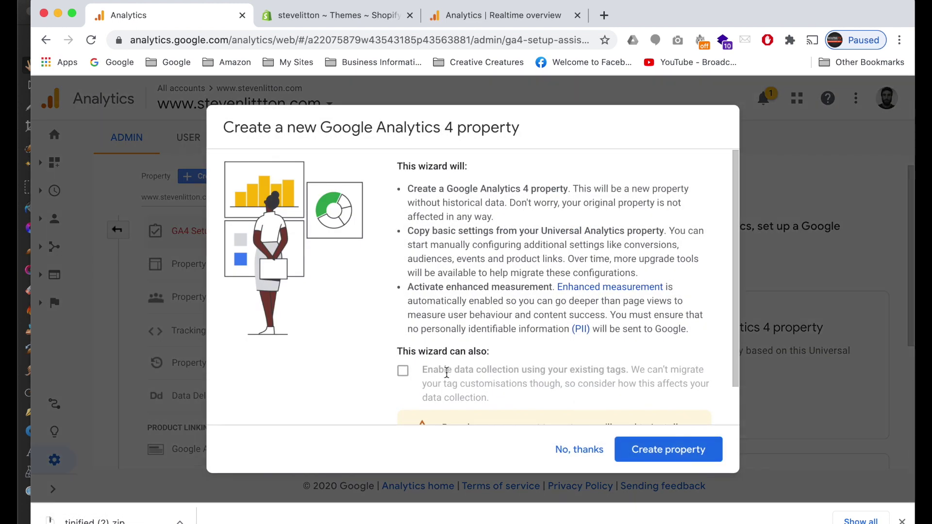
scroll(446, 372, "down", 2)
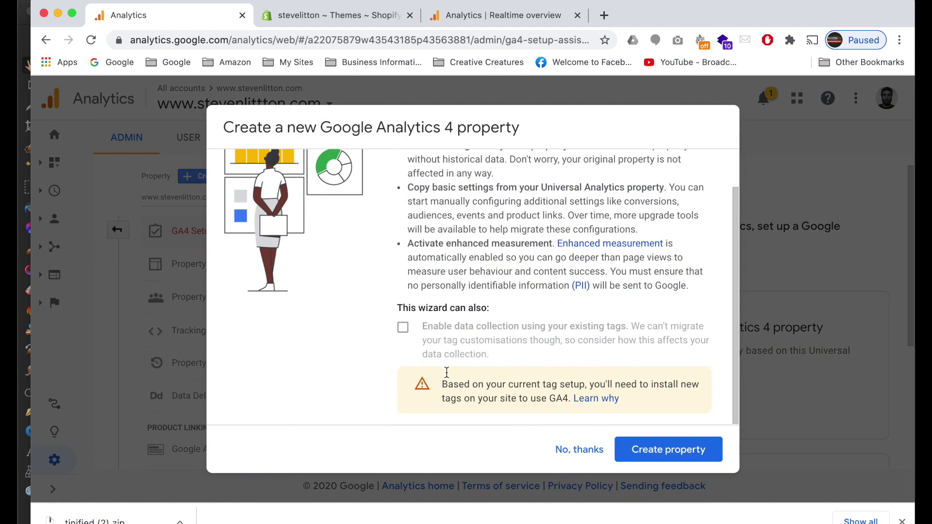
left_click(668, 459)
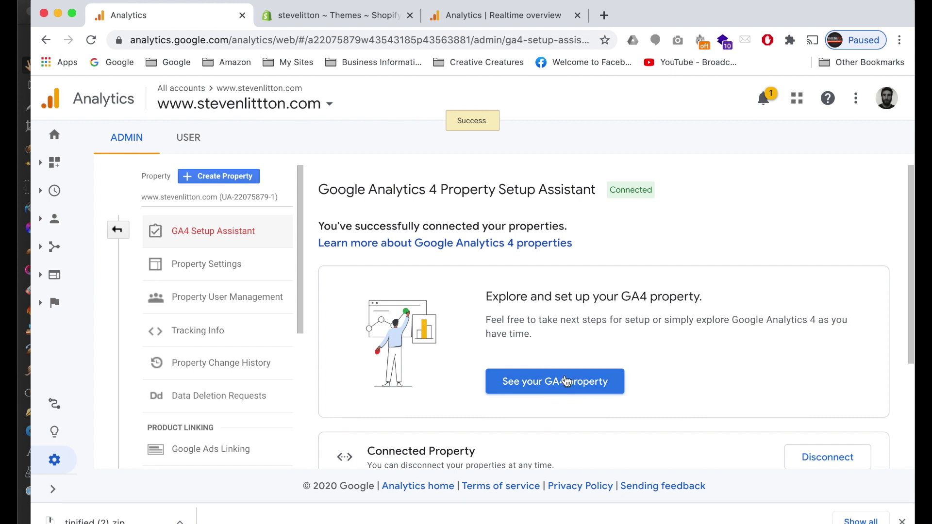
Step: Open the new GA4 property and, through its tag installation settings, the details of the website's data stream
left_click(551, 384)
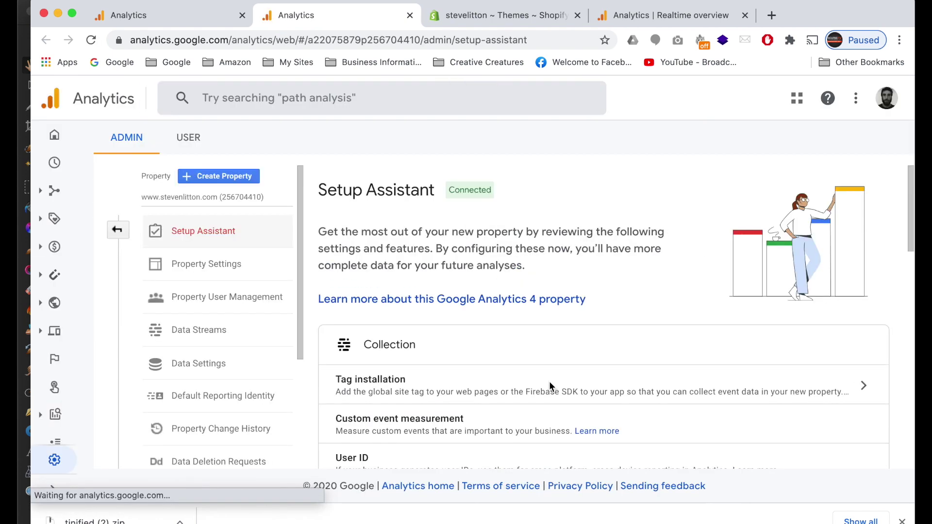
scroll(550, 383, "down", 1)
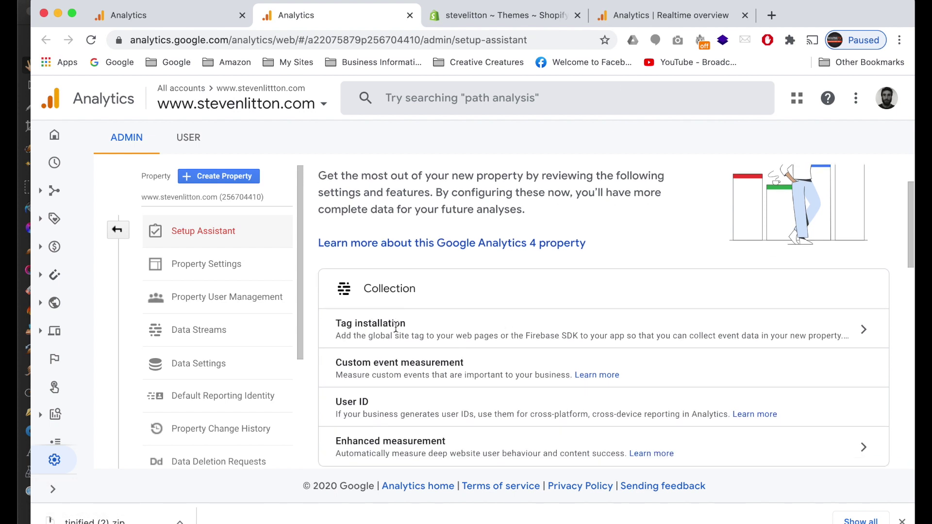
left_click(862, 329)
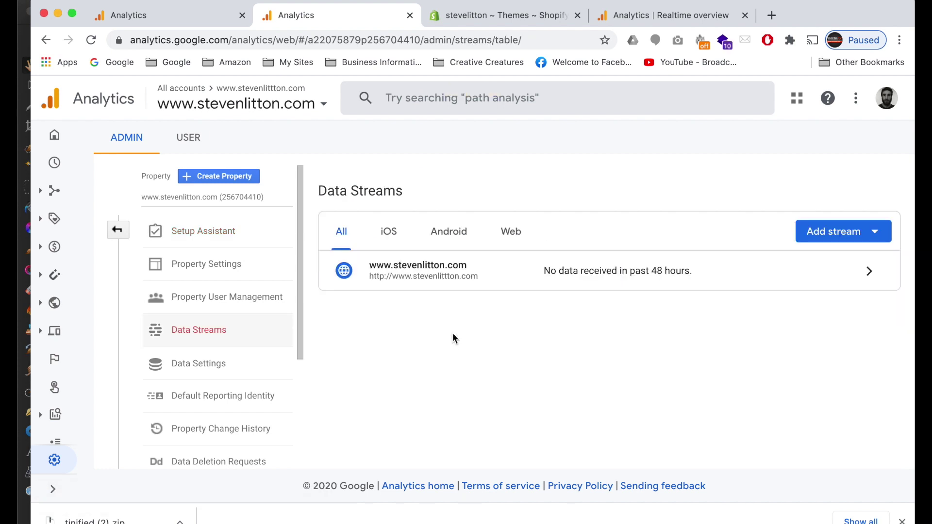
left_click(514, 277)
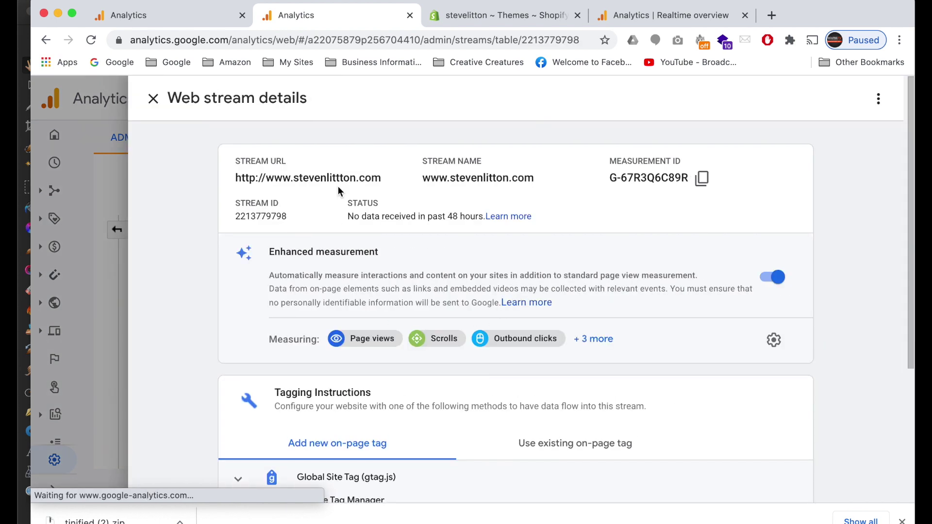
Step: Expand the Global Site Tag (gtag.js) tagging instructions for a new on-page tag and copy the code snippet
scroll(323, 352, "down", 3)
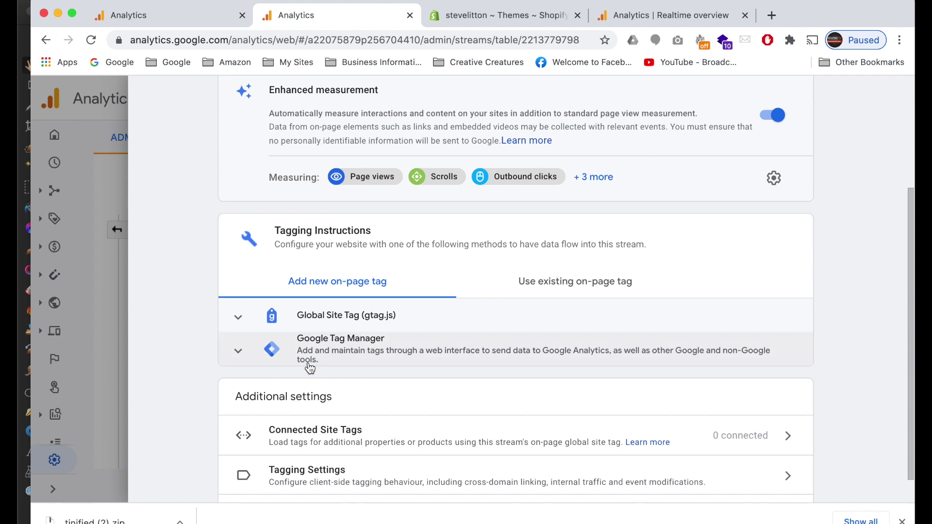
left_click(240, 319)
scroll(509, 354, "down", 5)
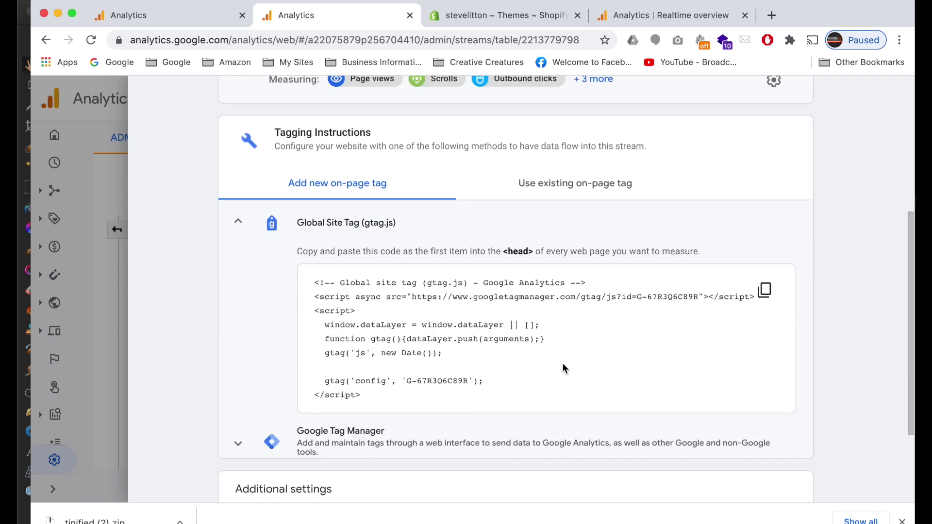
left_click(766, 278)
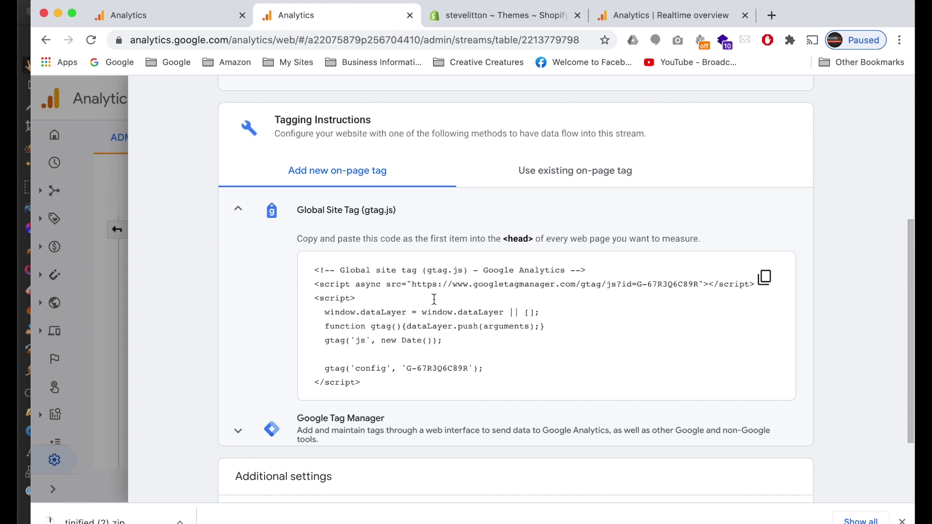
Step: Switch to the Shopify admin and open the Online Store preferences
left_click(503, 23)
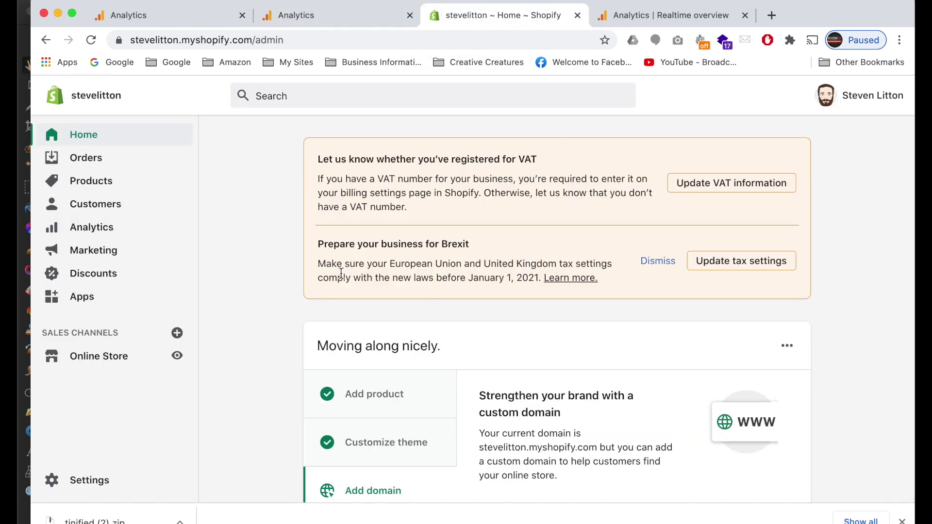
scroll(281, 262, "down", 3)
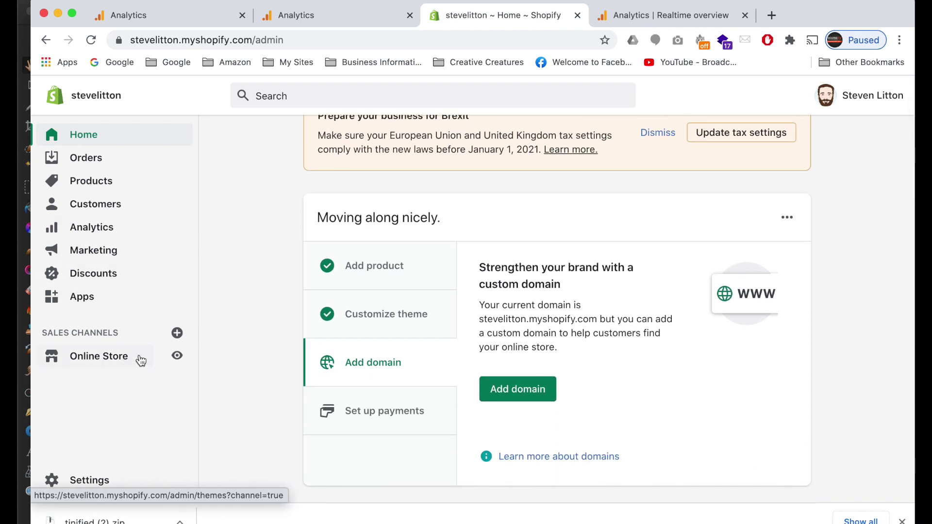
left_click(115, 362)
scroll(115, 362, "down", 2)
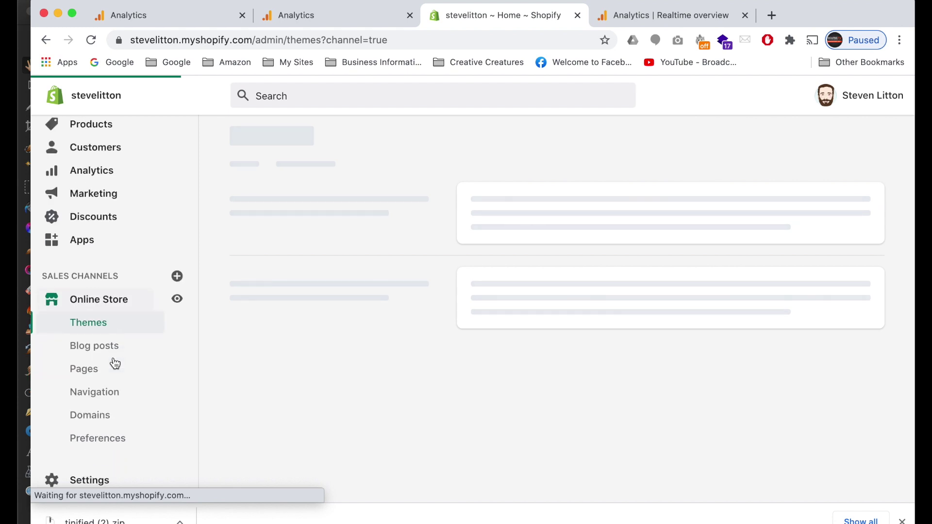
left_click(88, 439)
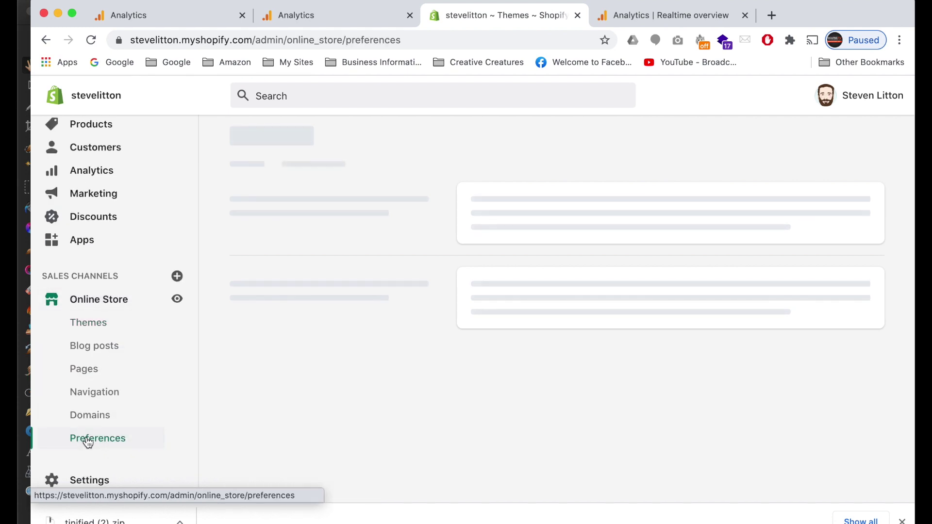
Step: Try to paste the global site tag snippet into the Google Analytics account field and save the preferences
scroll(444, 357, "down", 6)
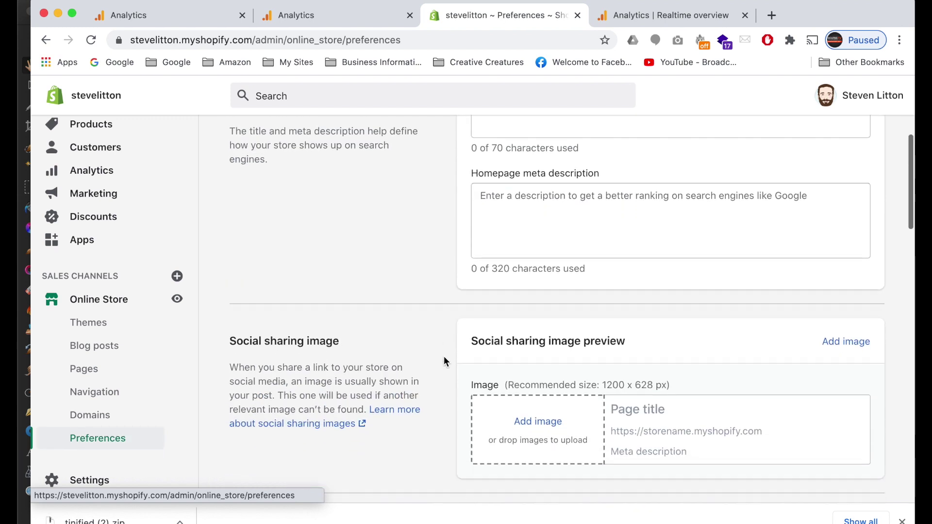
scroll(443, 357, "down", 7)
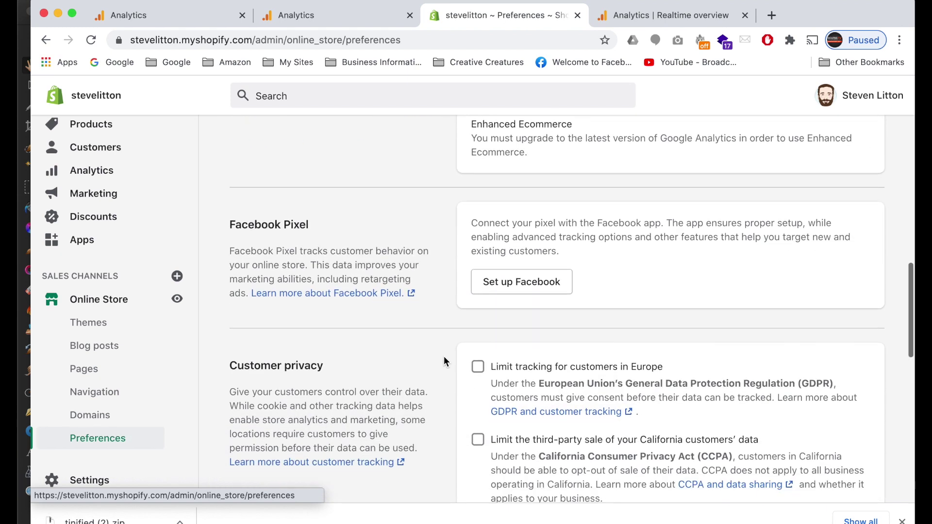
scroll(443, 359, "down", 6)
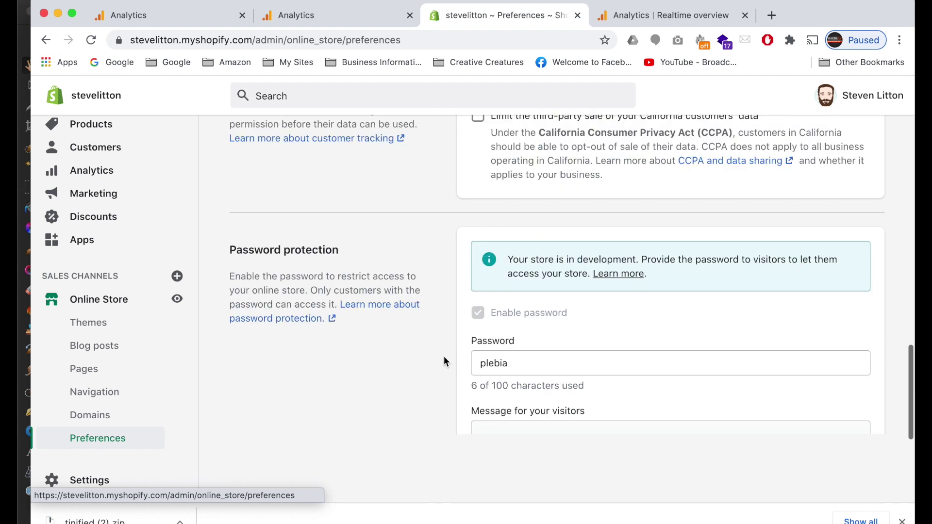
scroll(443, 361, "up", 13)
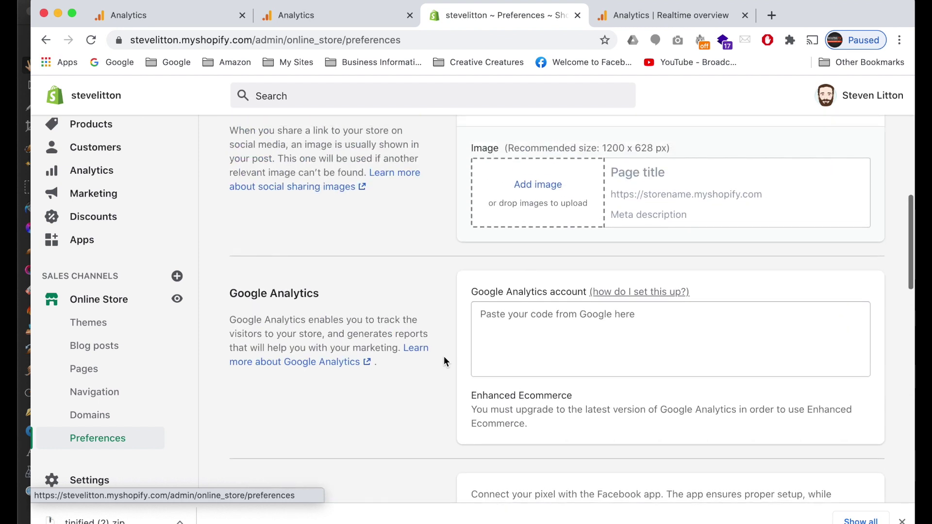
left_click(530, 325)
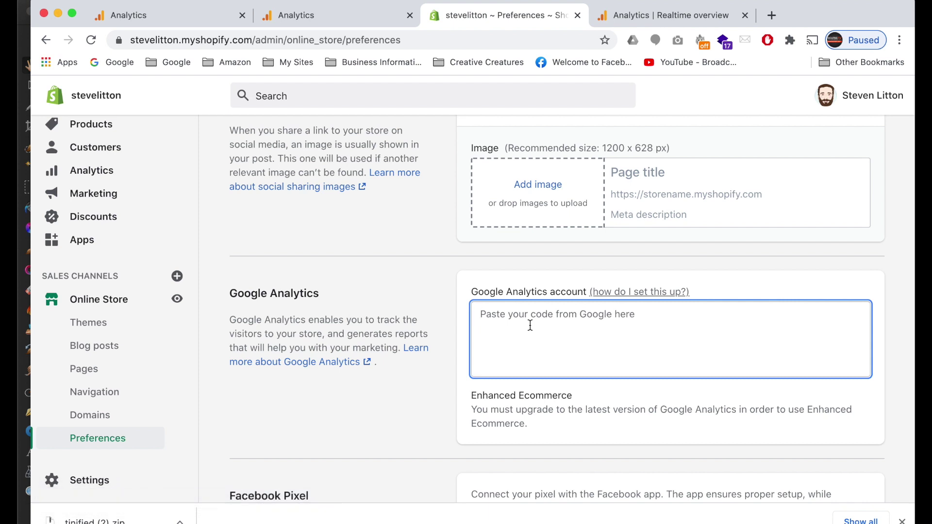
key("super+v")
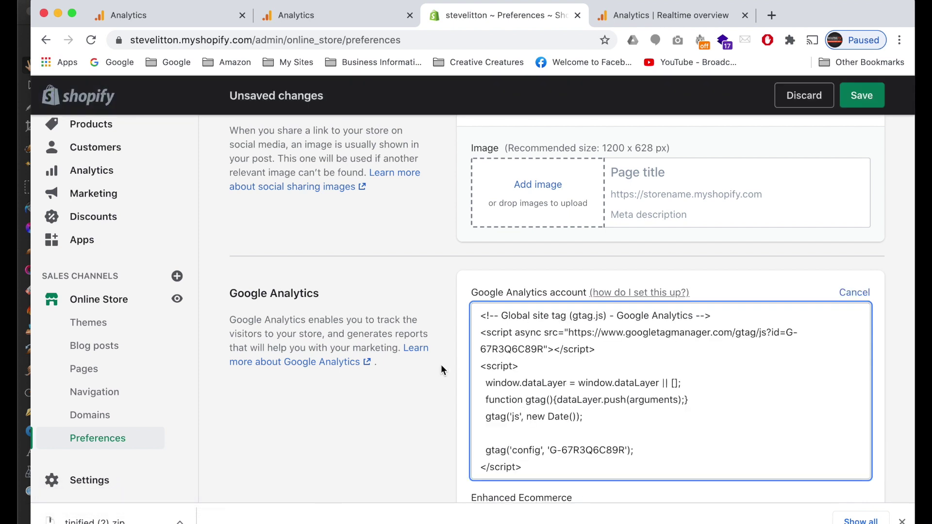
scroll(441, 365, "down", 2)
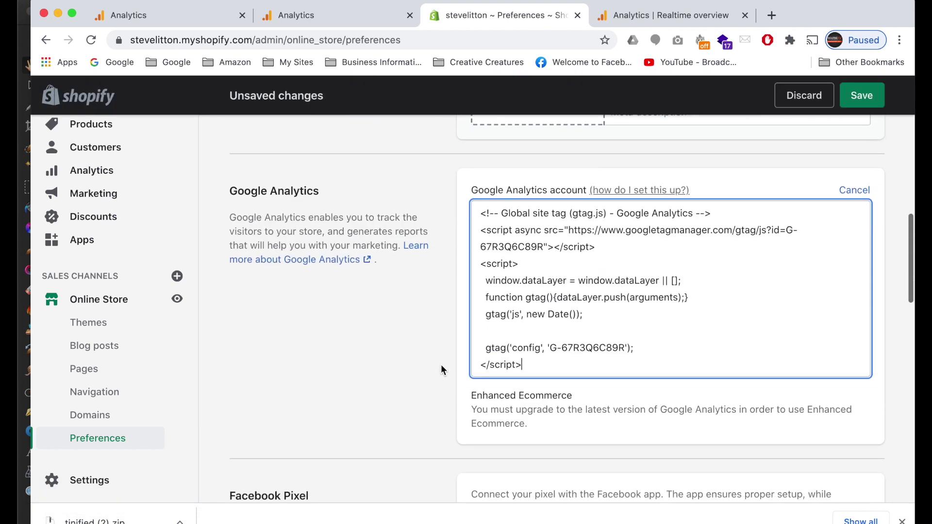
left_click(860, 97)
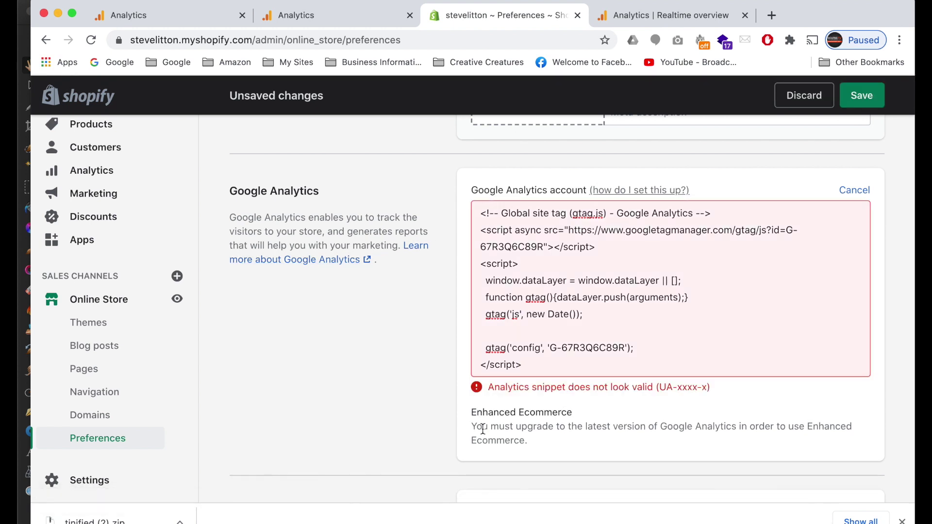
Step: Copy the whole snippet from the Google Analytics account field and clear the field
left_click_drag(489, 393, 705, 399)
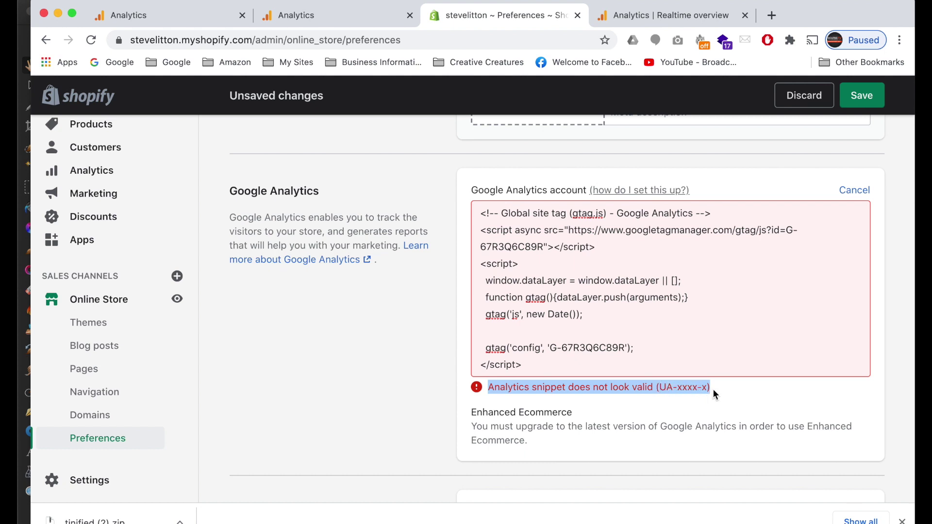
left_click(644, 314)
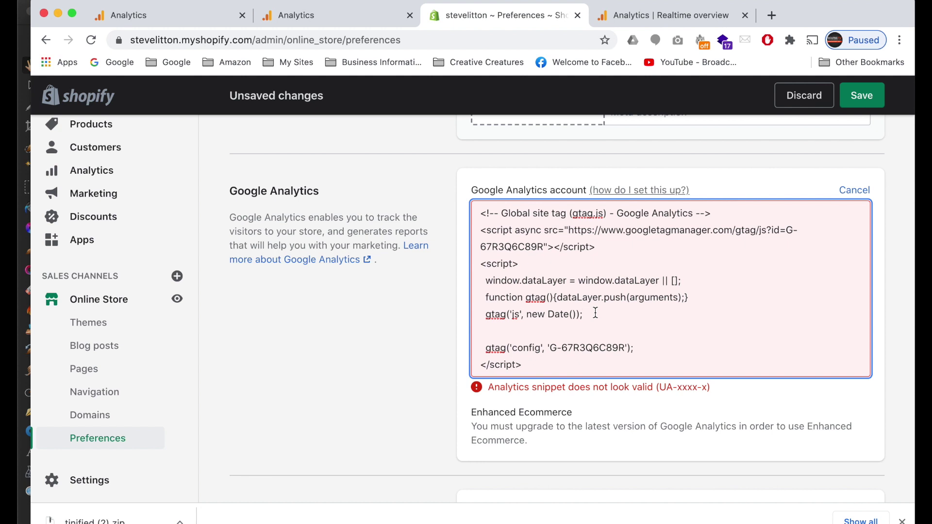
key("super+a")
key("super+c")
key("BackSpace")
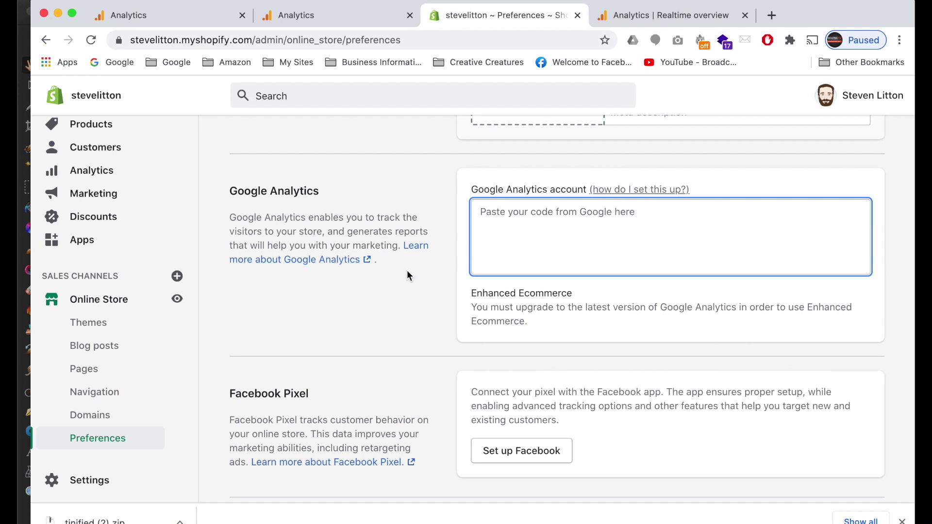
Step: Duplicate the current Debut theme as a backup and check for the copy in the theme library
left_click(84, 330)
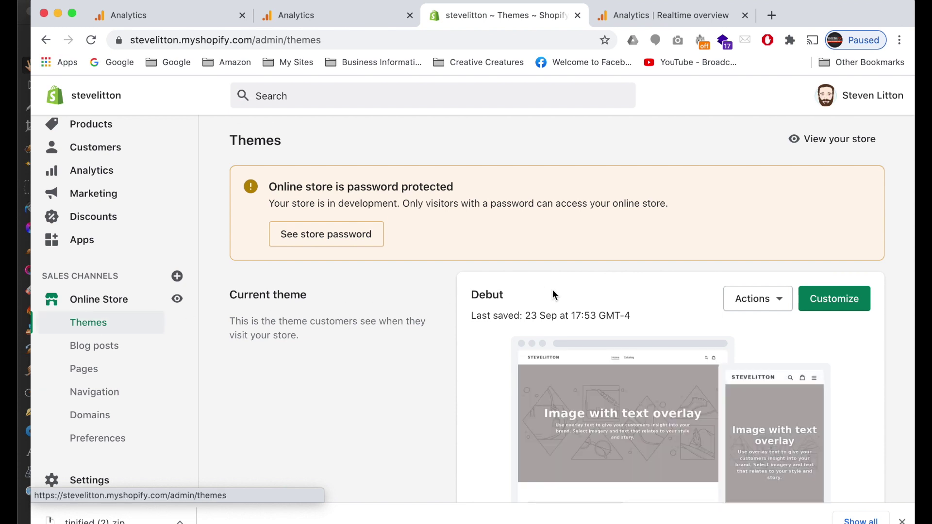
scroll(552, 292, "down", 2)
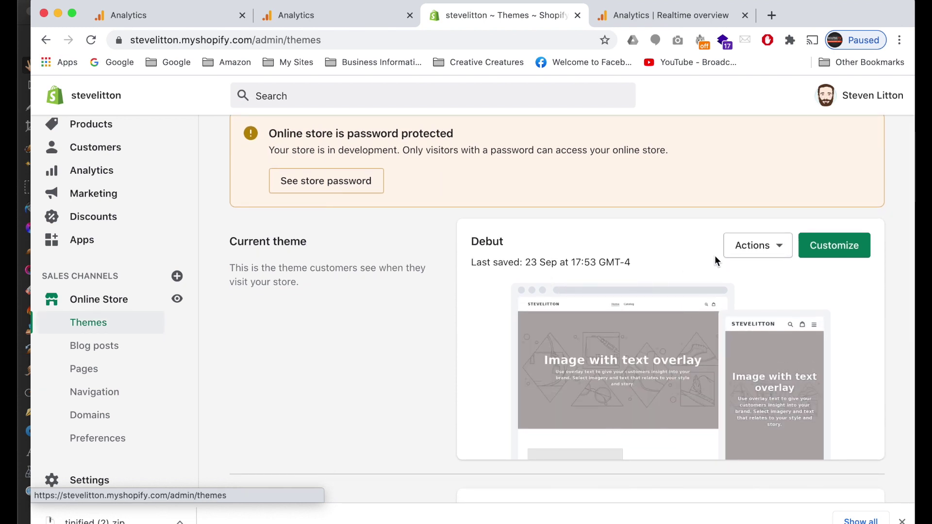
left_click(781, 248)
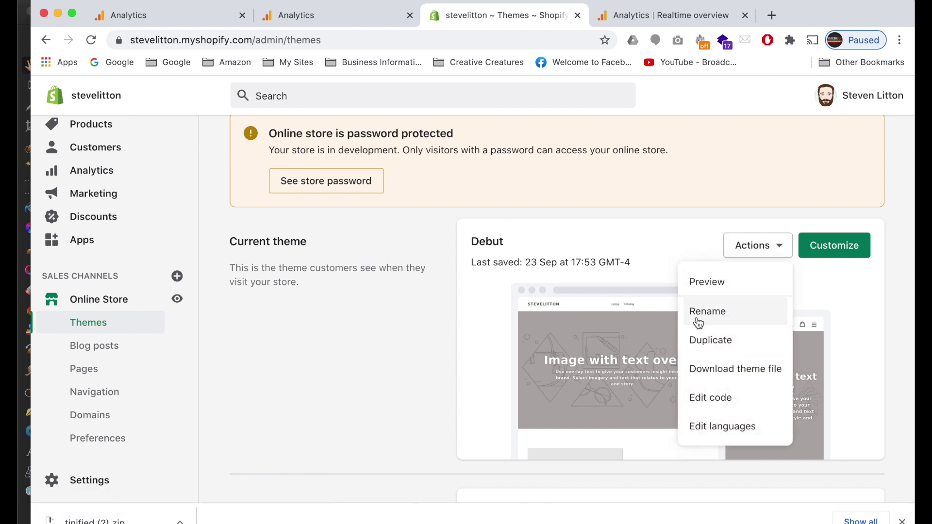
left_click(708, 345)
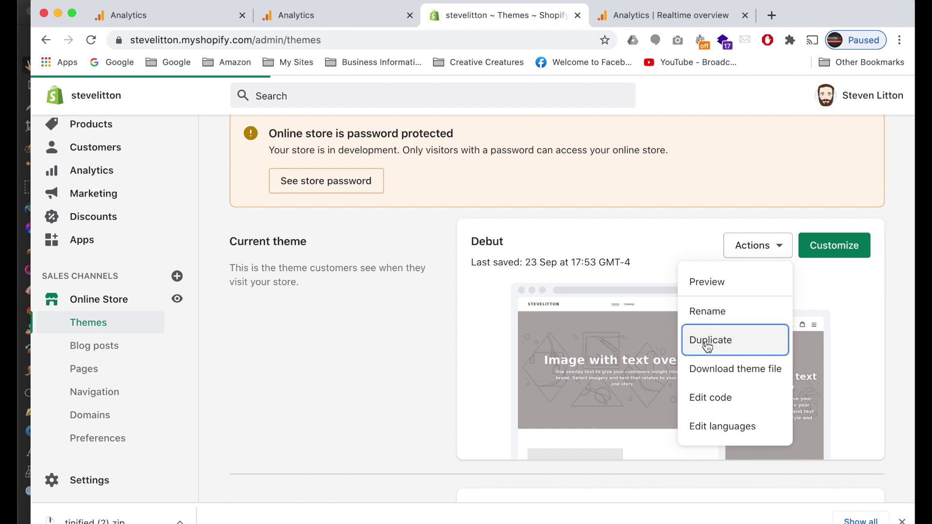
scroll(662, 299, "down", 8)
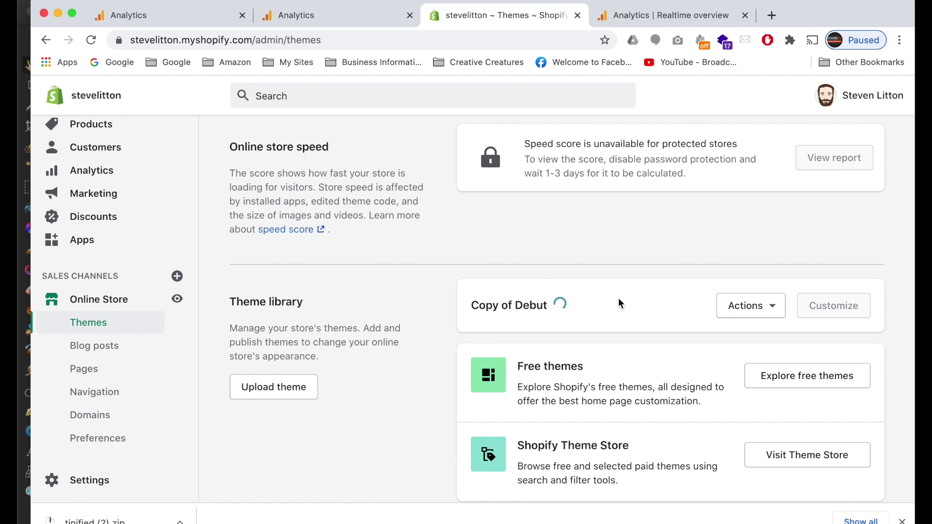
Step: Open the code of the current Debut theme for editing, with the theme.liquid layout file displayed
scroll(618, 303, "up", 6)
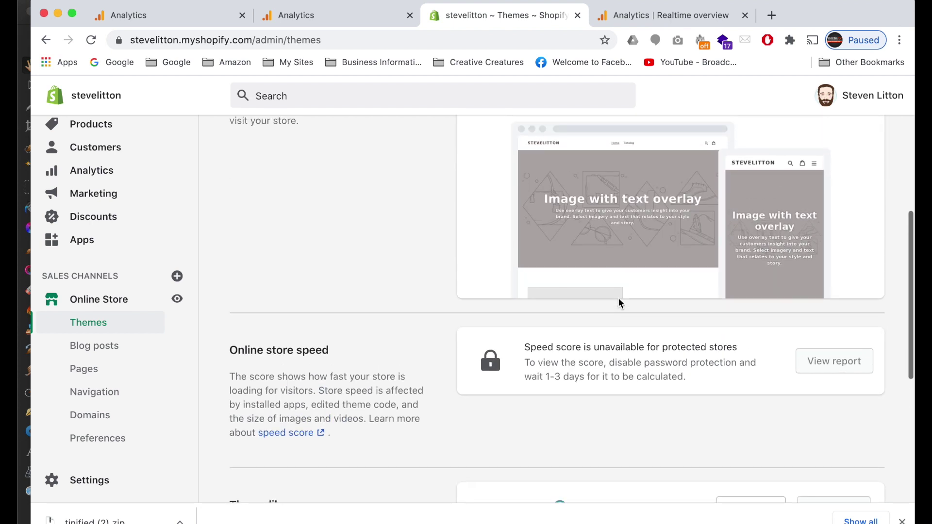
scroll(619, 298, "up", 2)
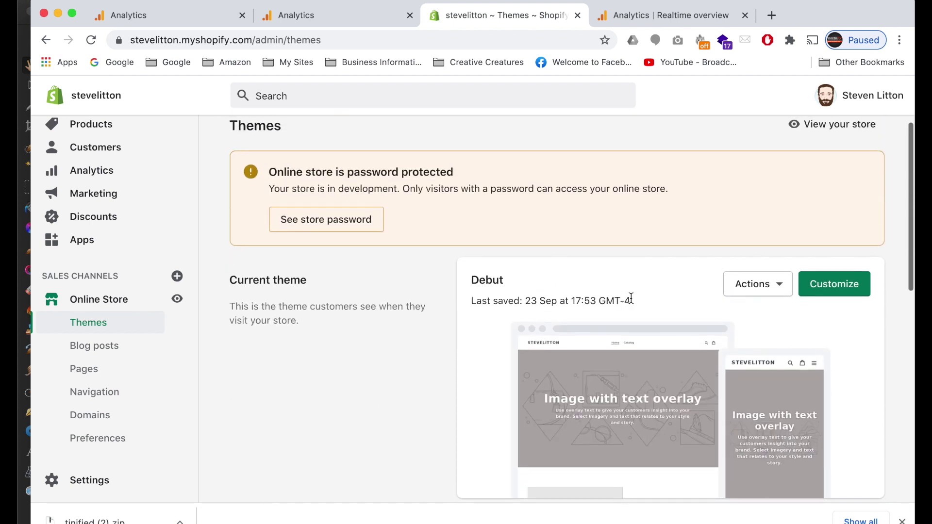
left_click(779, 287)
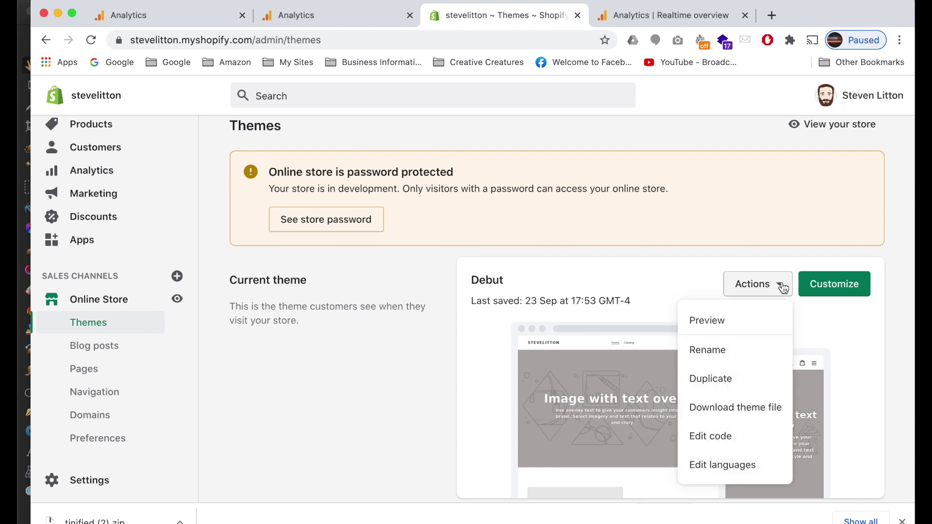
left_click(700, 437)
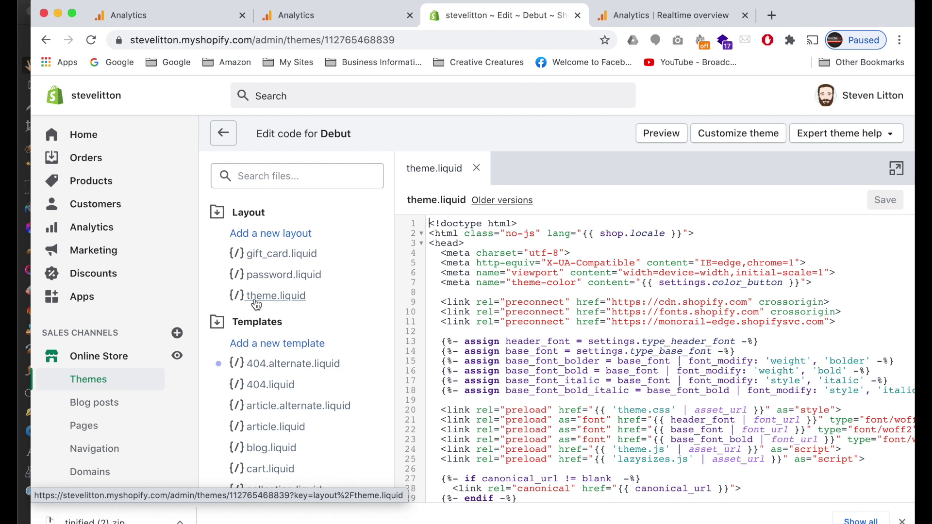
Step: Open the theme.liquid layout file and locate the closing head tag by searching its code for "</head"
left_click(273, 300)
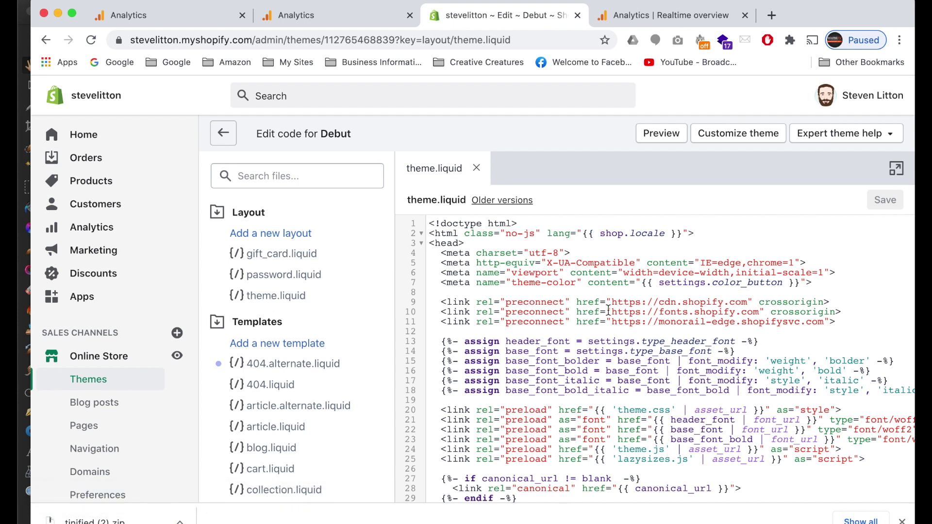
left_click(468, 246)
left_click_drag(461, 246, 429, 247)
left_click(481, 244)
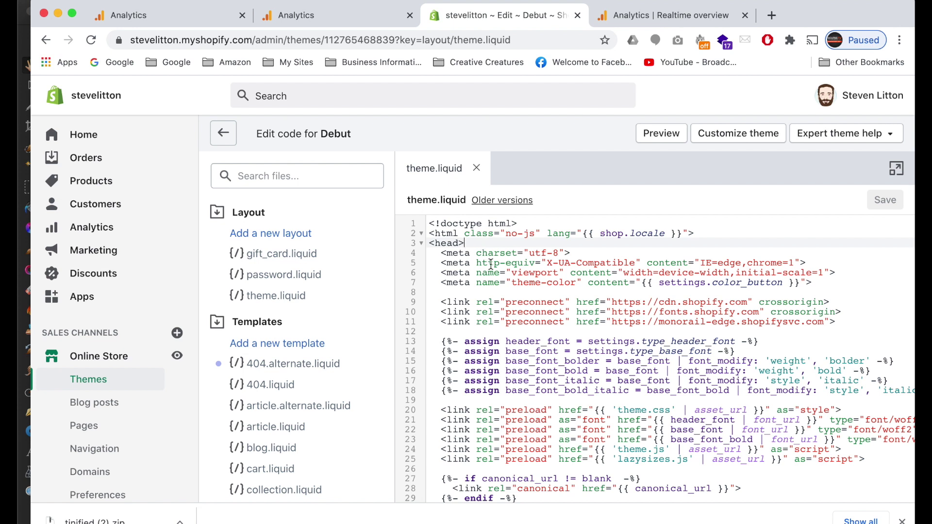
key("super+f")
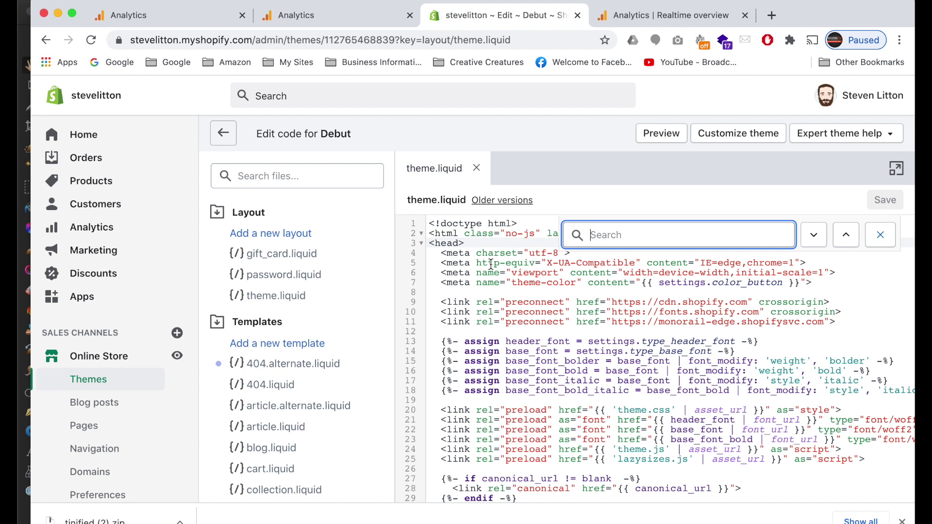
left_click(602, 236)
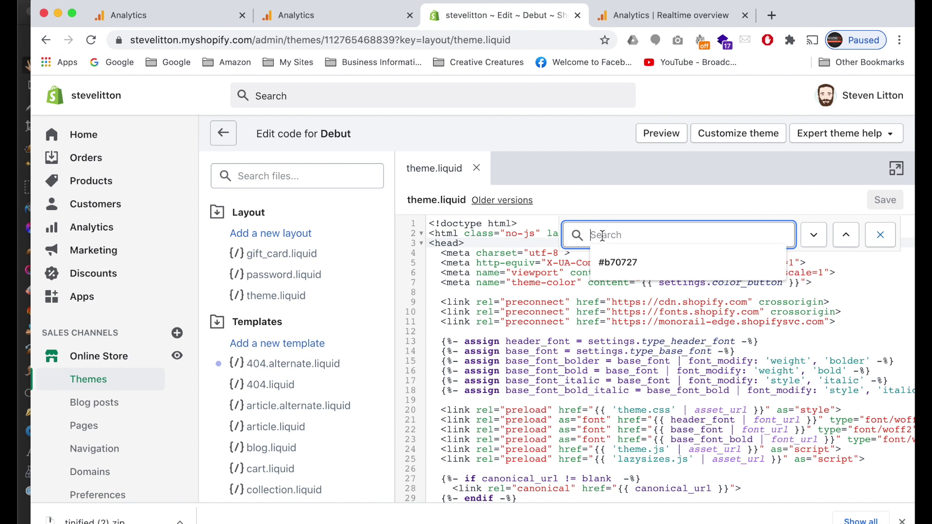
type("</head")
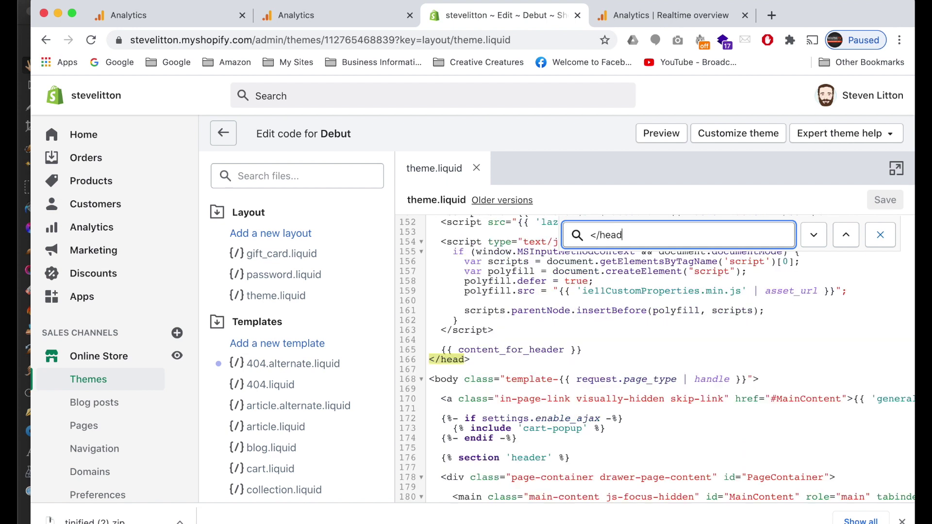
left_click(879, 235)
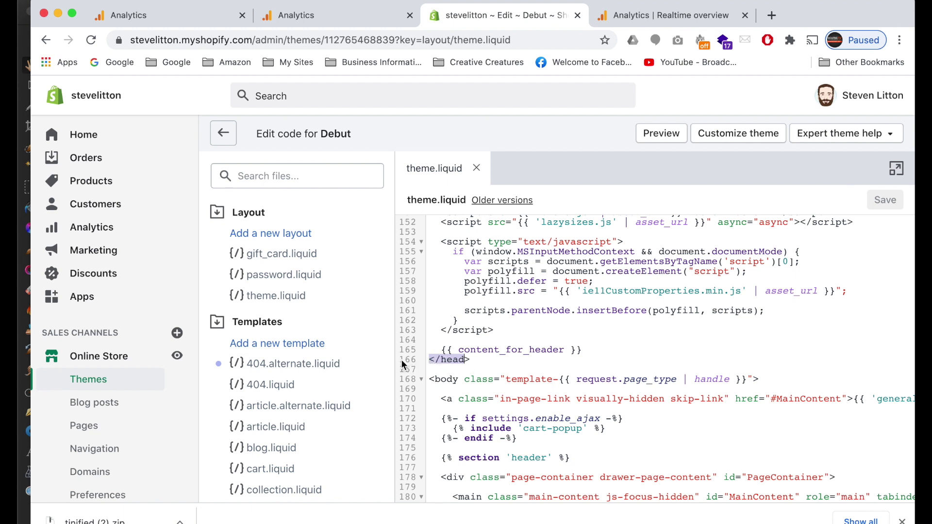
Step: Paste the copied global site tag snippet on a new line between content_for_header and the closing head tag
left_click(507, 358)
left_click(607, 350)
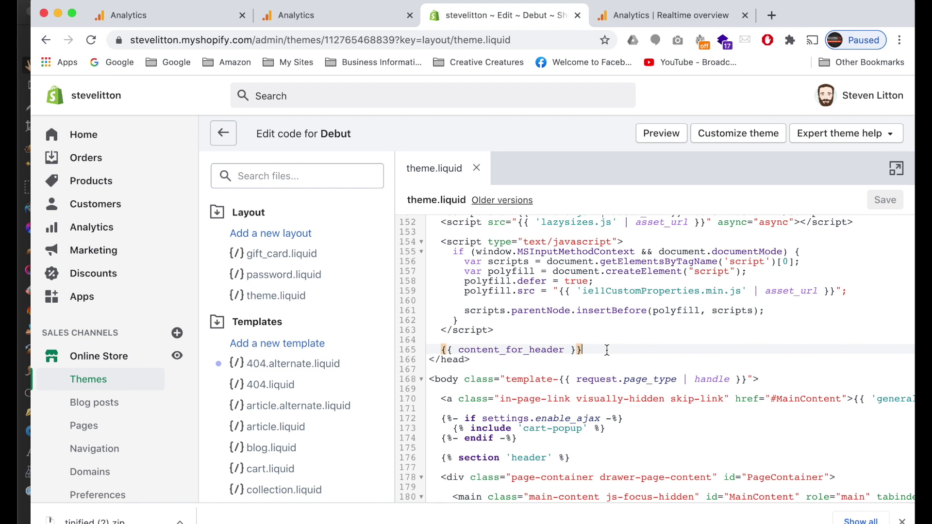
key("Return")
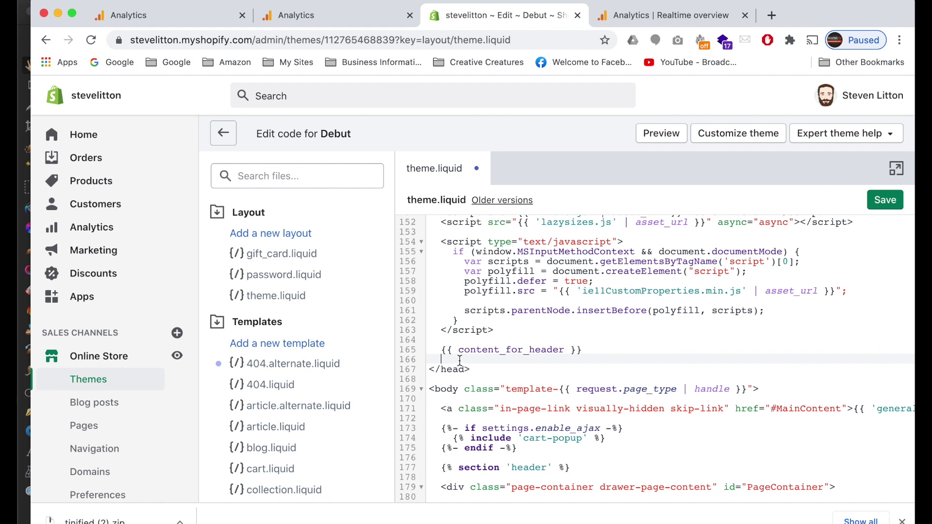
key("super+v")
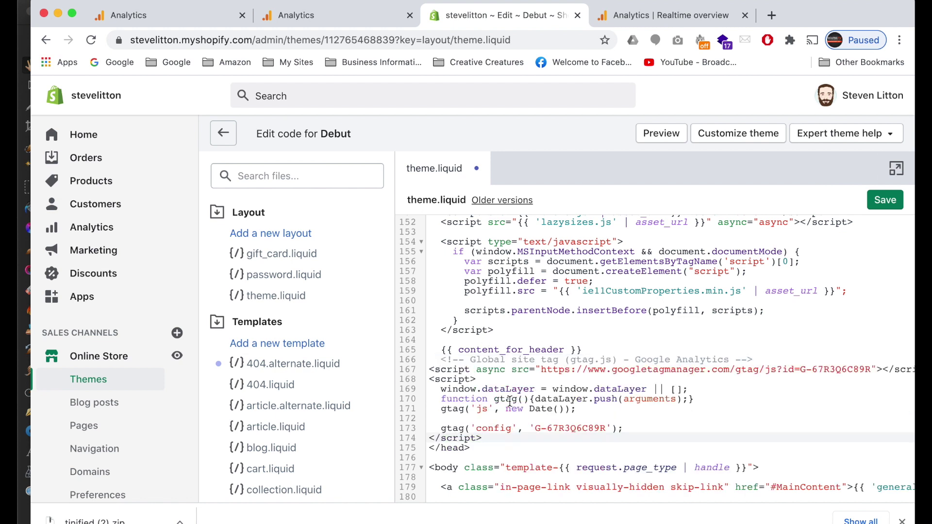
Step: Indent the pasted global site tag snippet one level to match the surrounding code and save theme.liquid
scroll(492, 427, "down", 2)
left_click_drag(436, 318, 431, 264)
key("Tab")
left_click(453, 288)
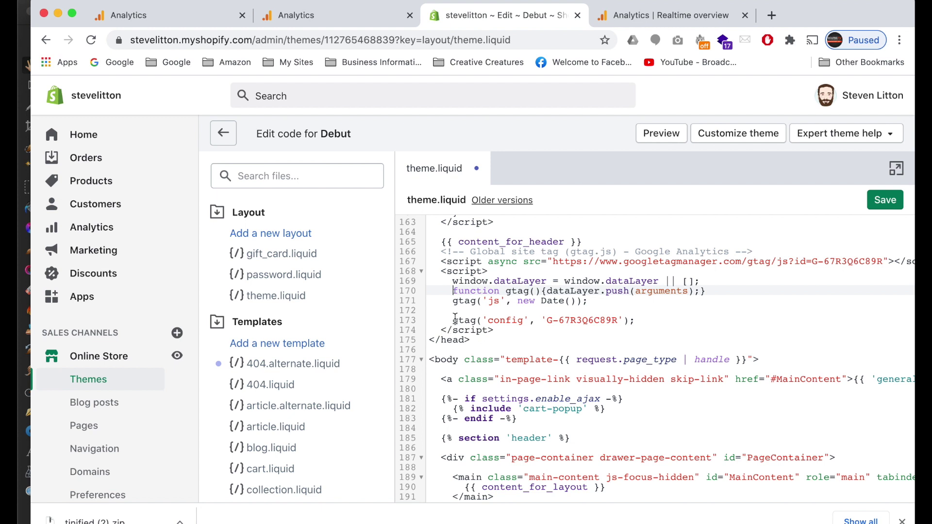
left_click_drag(509, 331, 426, 256)
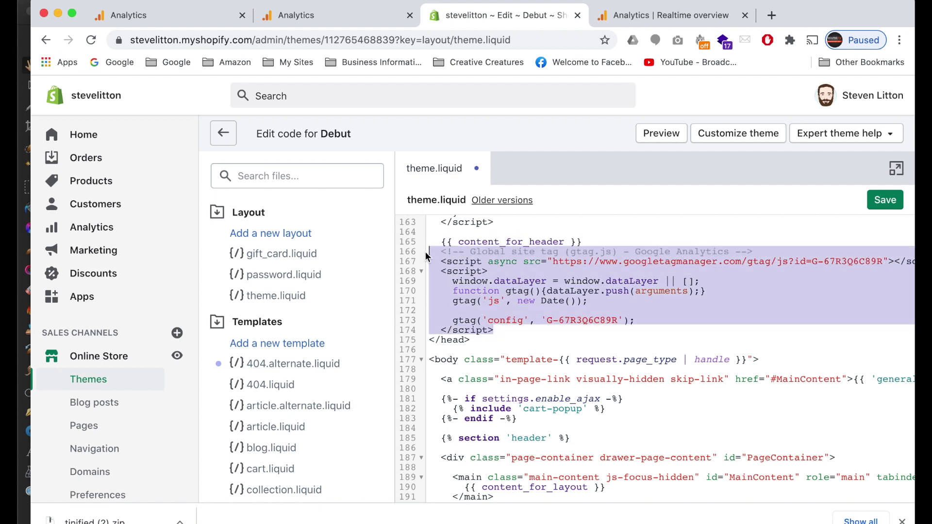
left_click(472, 255)
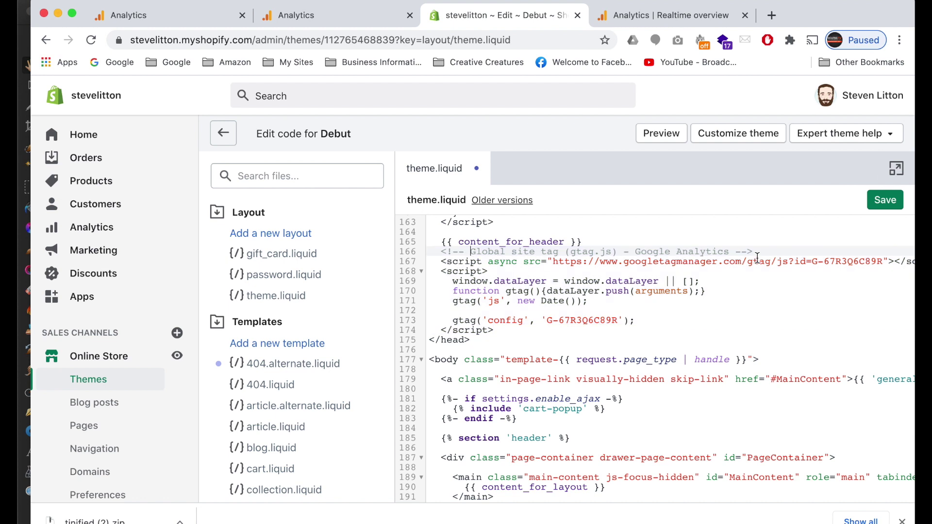
scroll(761, 257, "right", 5)
scroll(761, 257, "left", 5)
scroll(761, 257, "down", 2)
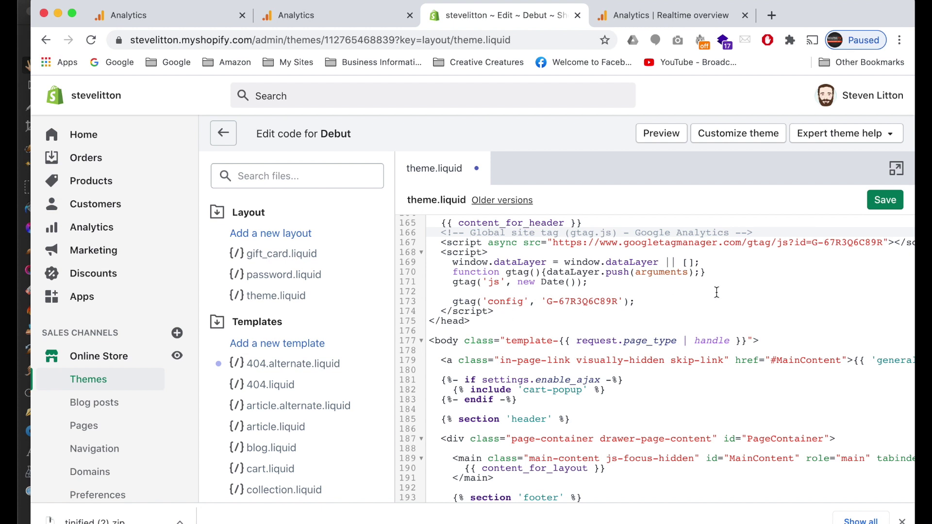
left_click(879, 204)
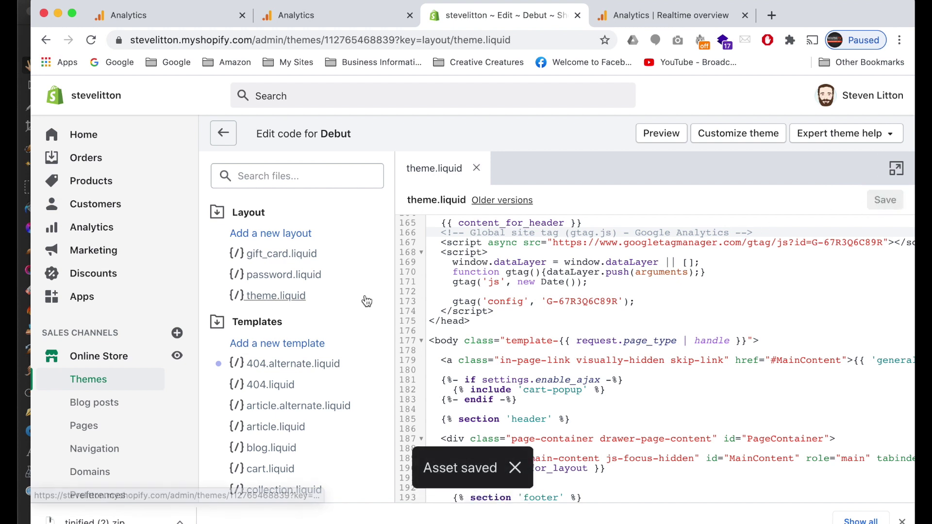
Step: View the online store in a new tab and visit its Catalog and Home pages to generate test traffic
left_click(177, 357)
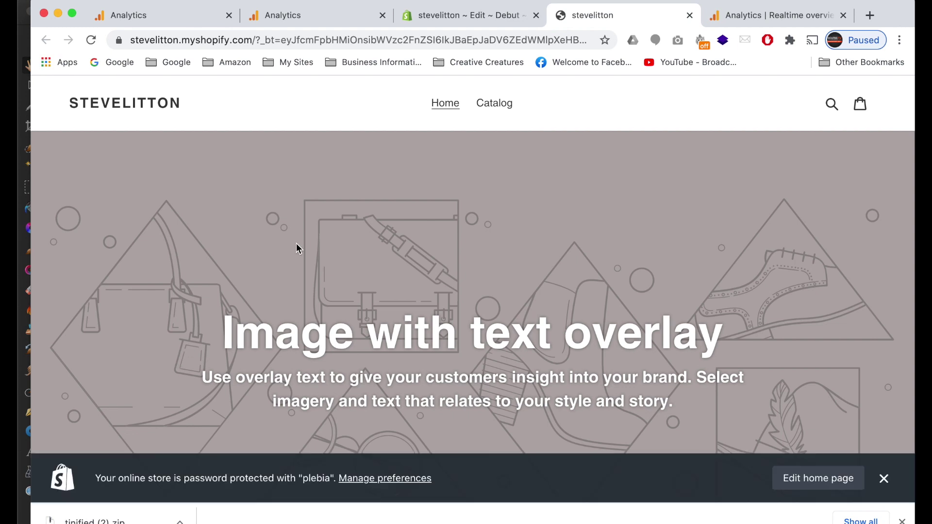
left_click(497, 107)
left_click(445, 108)
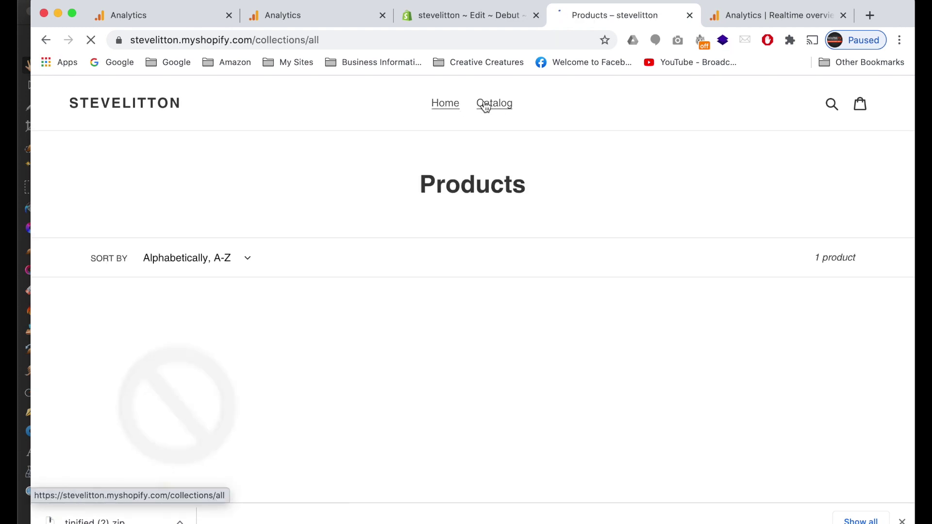
left_click(501, 107)
Step: Switch to Google Analytics, leave the data stream details and check the Real-time report for the test visit
left_click(310, 16)
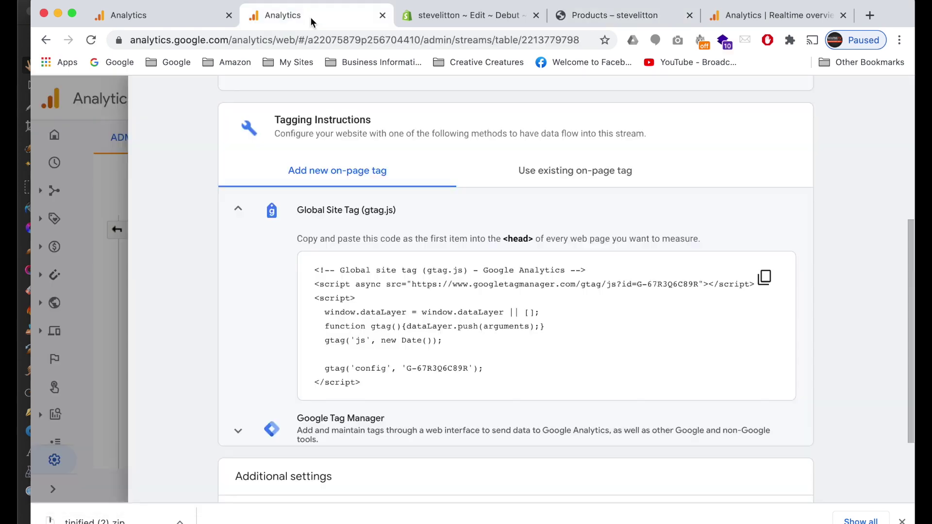
left_click(117, 232)
left_click(55, 138)
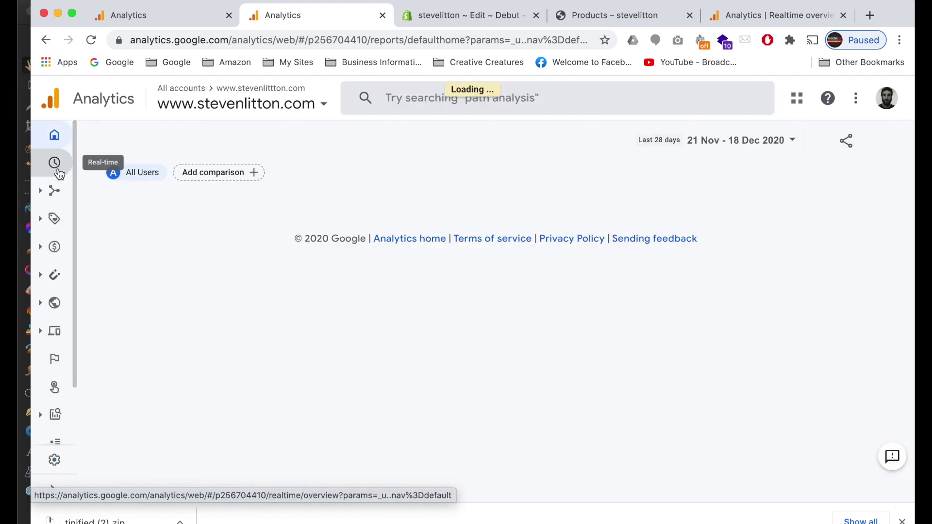
left_click(58, 168)
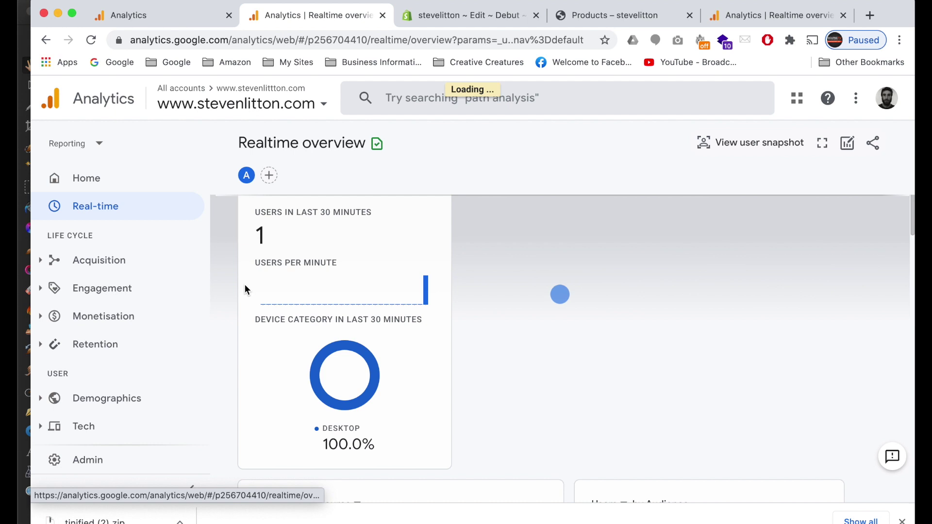
scroll(447, 357, "down", 1)
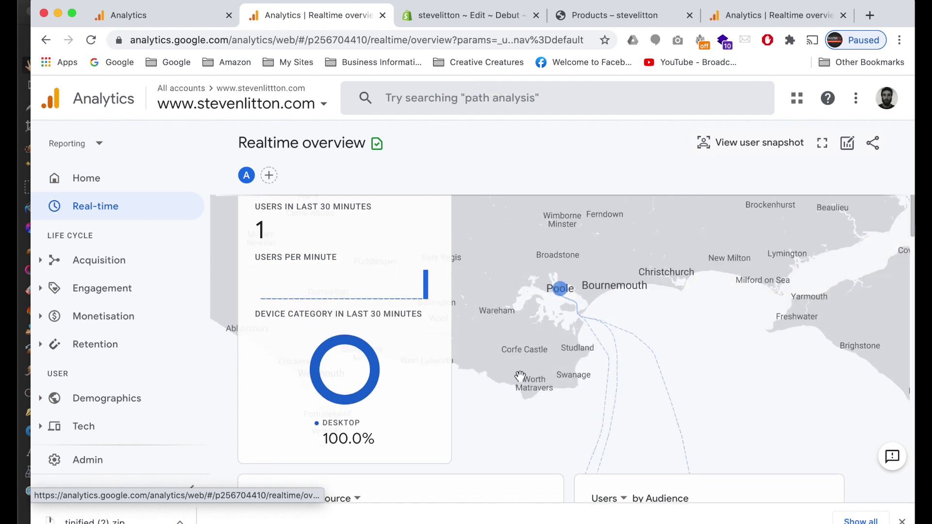
scroll(519, 376, "down", 3)
scroll(520, 376, "up", 1)
scroll(520, 377, "up", 3)
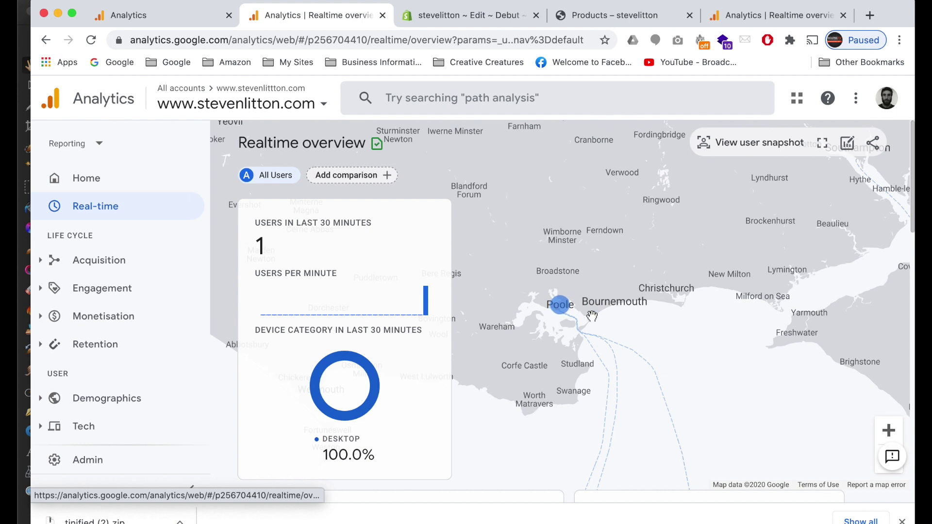
Step: Return to the Shopify admin and examine the Google Analytics section in the online store preferences
left_click(460, 17)
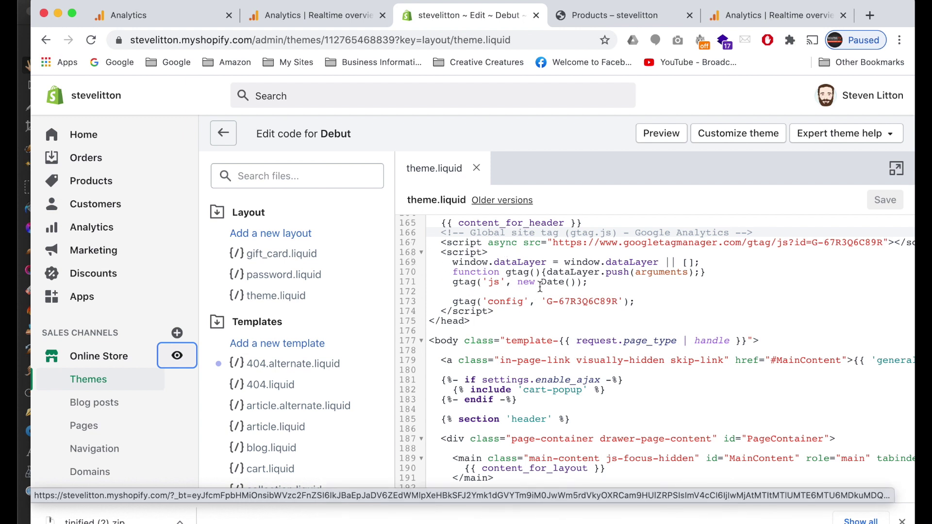
scroll(50, 421, "down", 3)
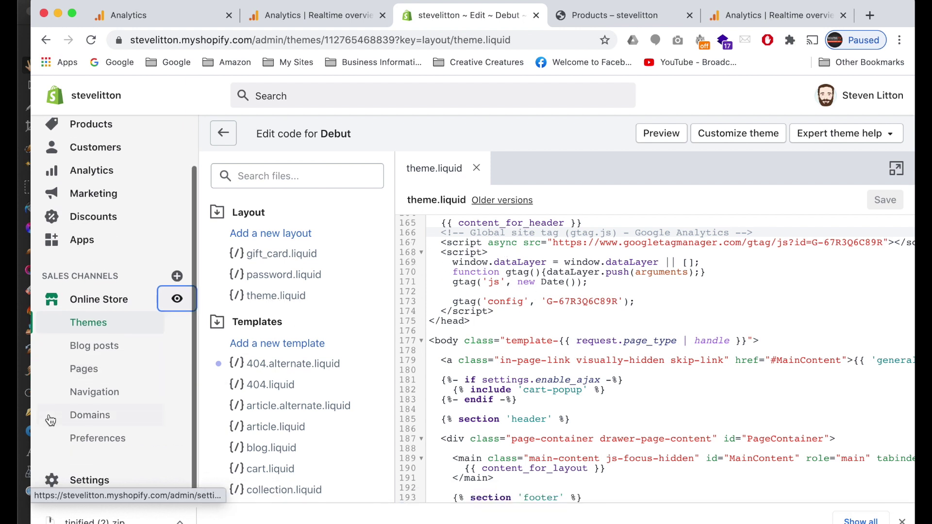
left_click(99, 441)
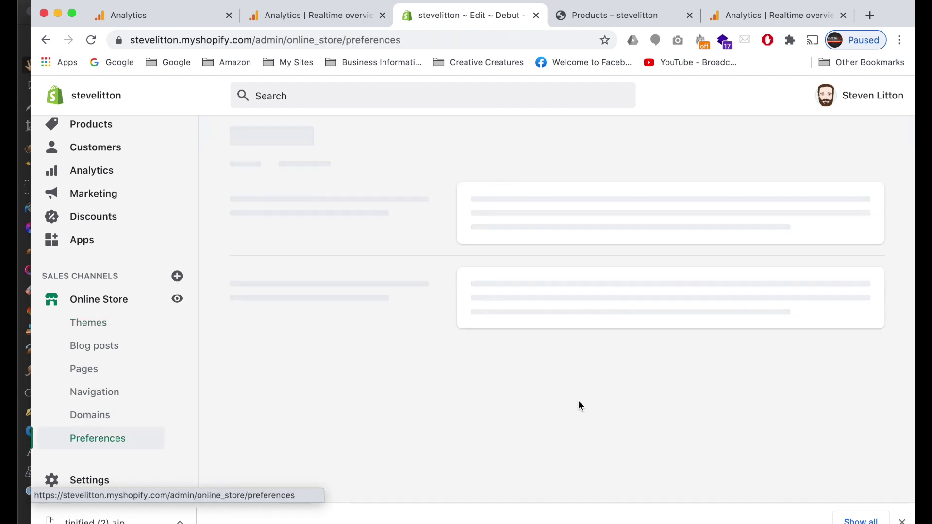
scroll(577, 400, "down", 1)
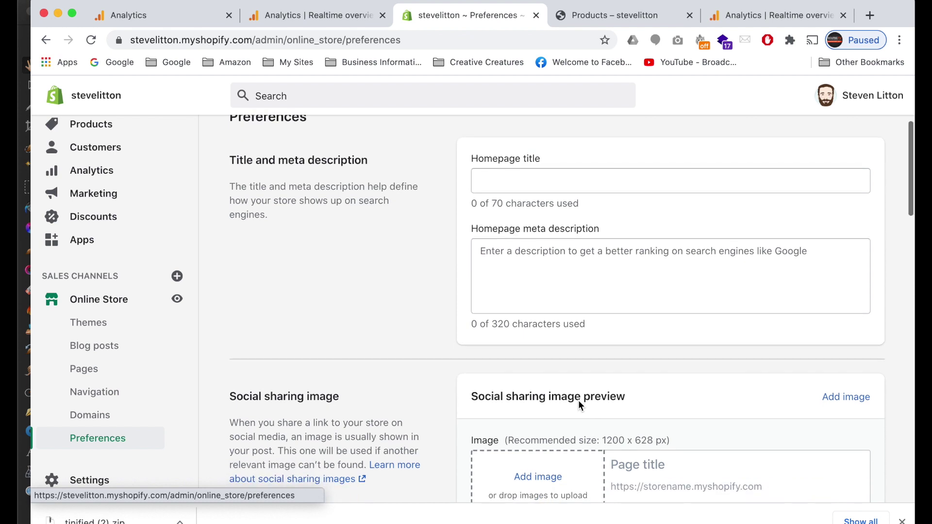
scroll(578, 400, "down", 6)
scroll(578, 402, "down", 3)
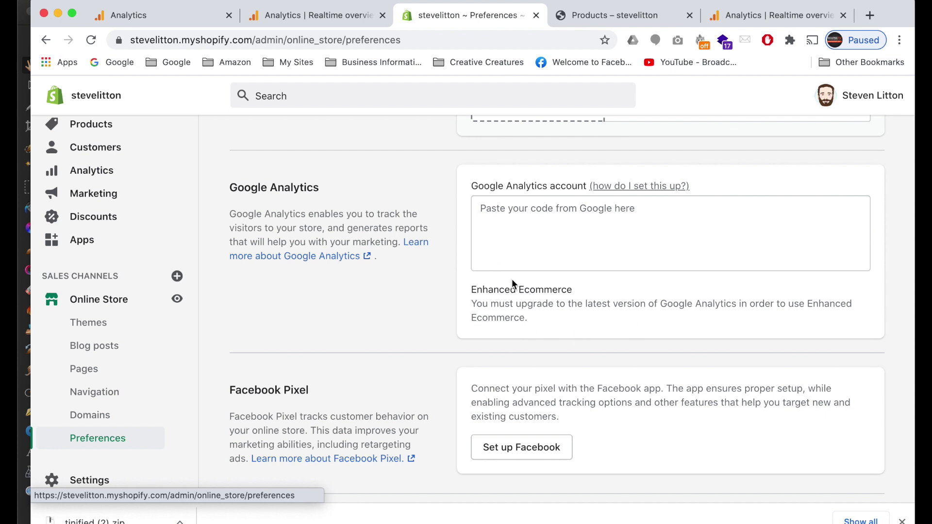
scroll(527, 218, "up", 3)
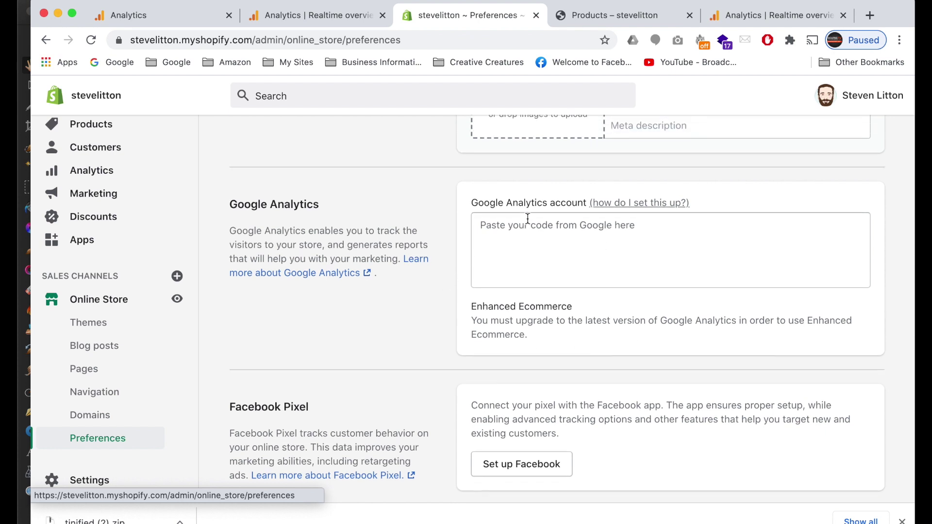
Step: Review the current Debut theme and its backup copy in the theme library on the Themes page
left_click(90, 324)
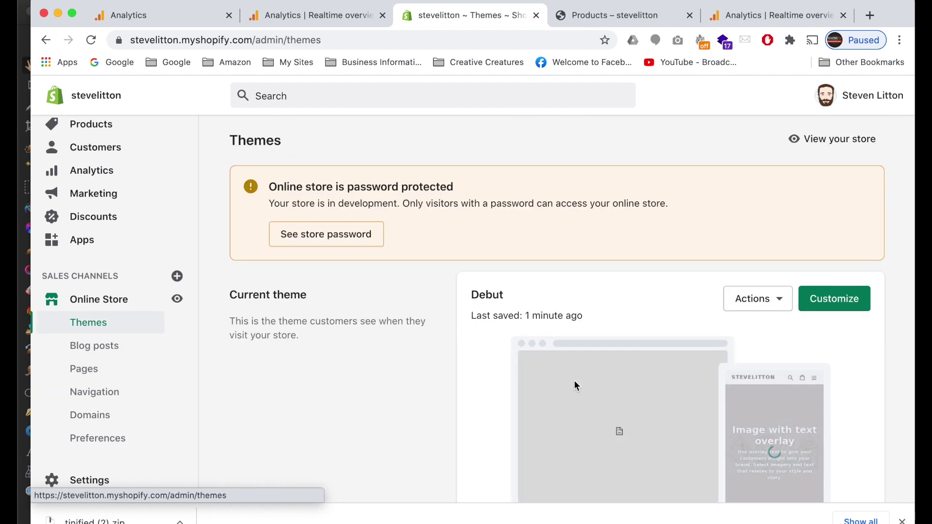
scroll(574, 381, "down", 5)
scroll(573, 380, "up", 2)
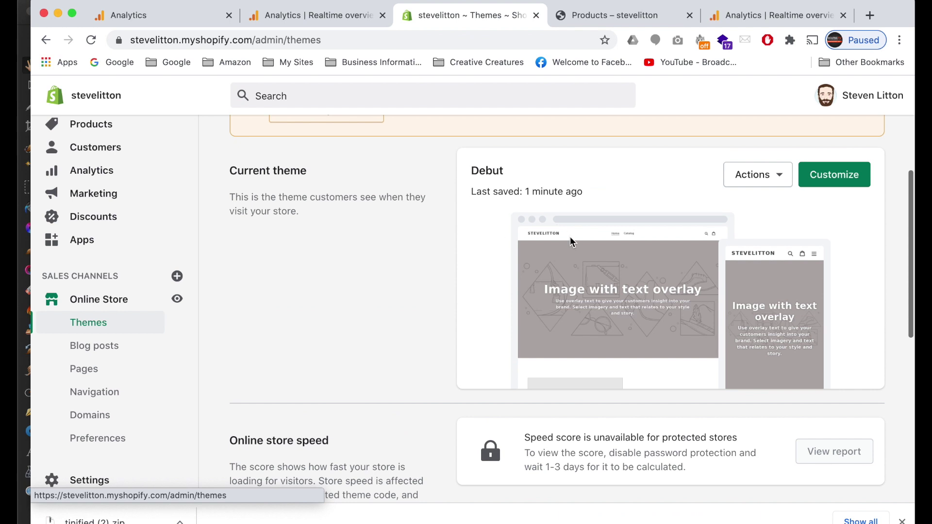
scroll(573, 248, "down", 6)
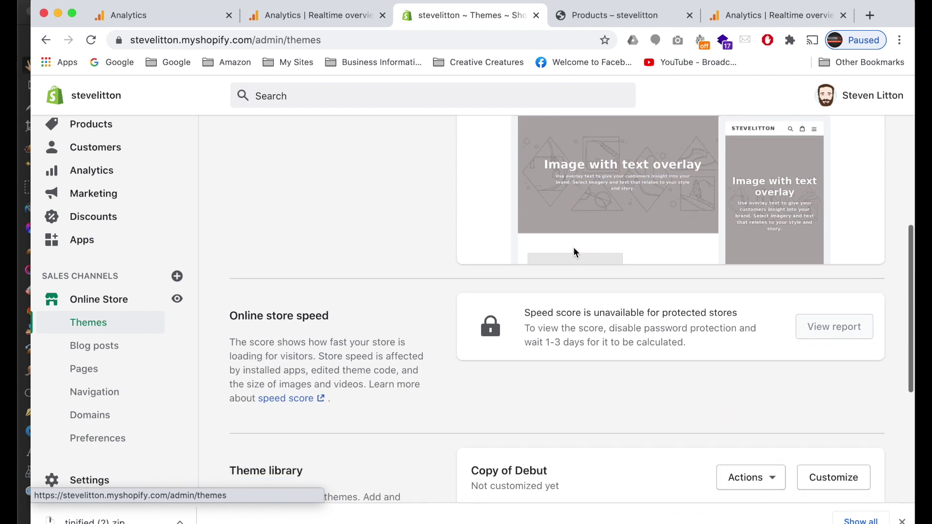
scroll(573, 251, "down", 3)
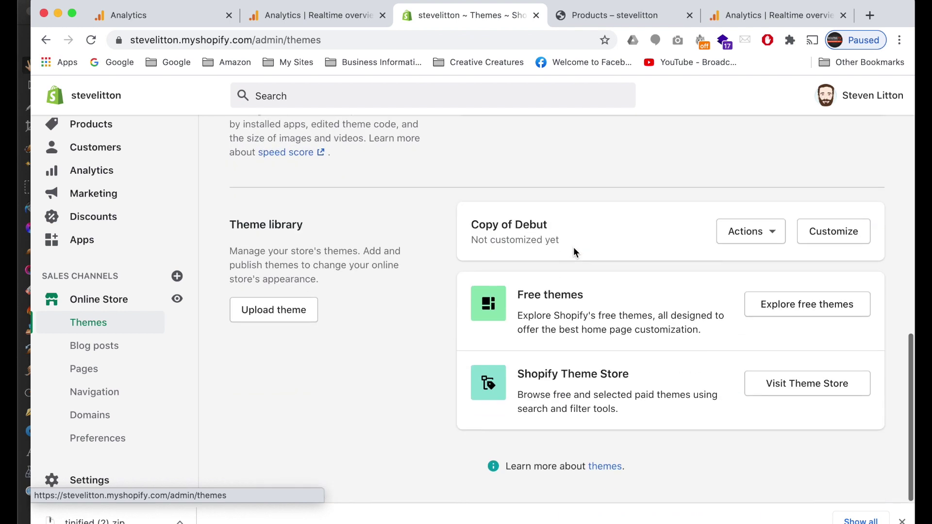
scroll(574, 251, "up", 9)
scroll(573, 251, "up", 1)
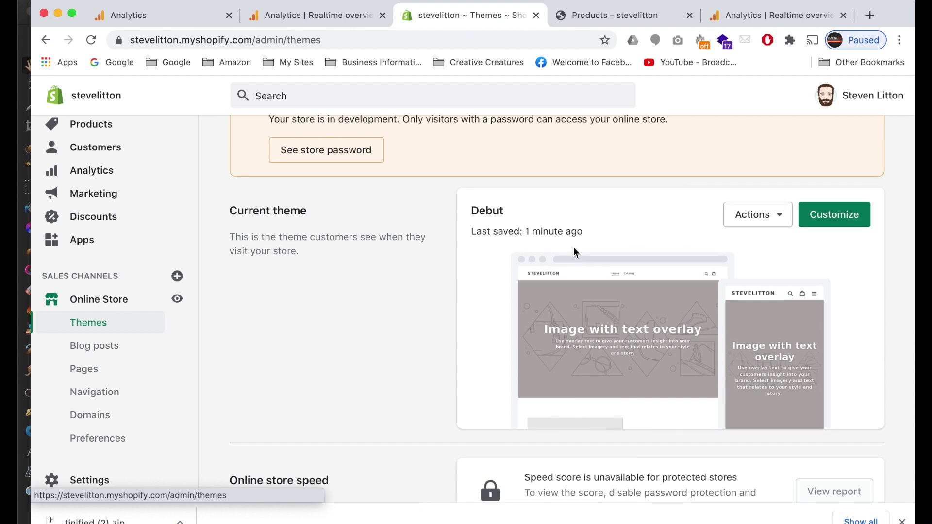
Step: Reopen the online store preferences and check the Google Analytics account field and Enhanced Ecommerce note
left_click(77, 439)
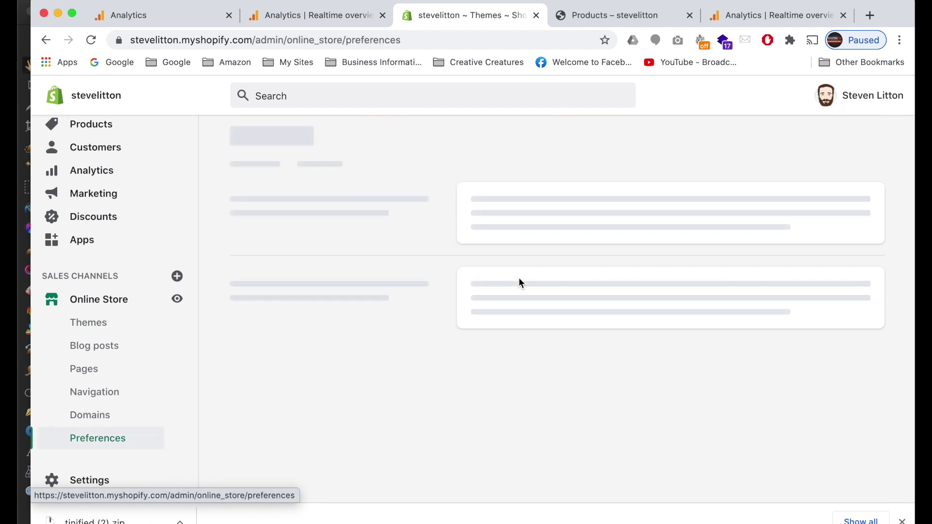
scroll(535, 340, "down", 10)
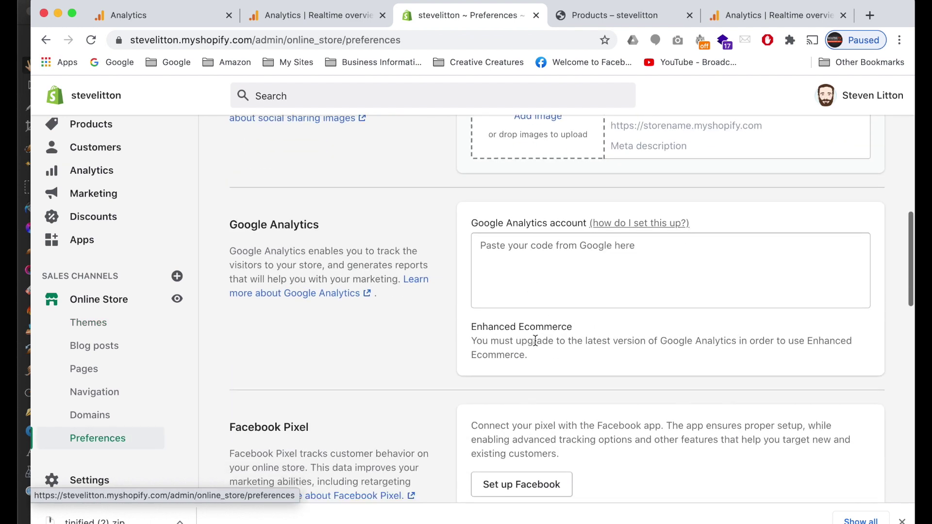